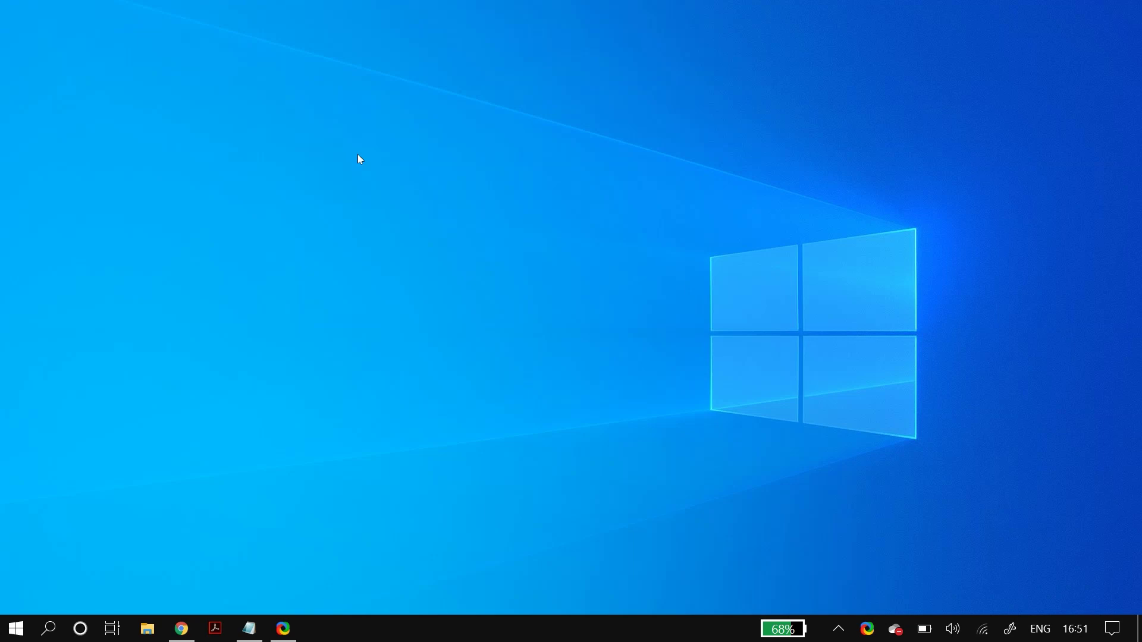
# - Open the Windows Update settings page from a 'windows up' Start search
pyautogui.press('super')
pyautogui.write('windows up')
pyautogui.press('Return')
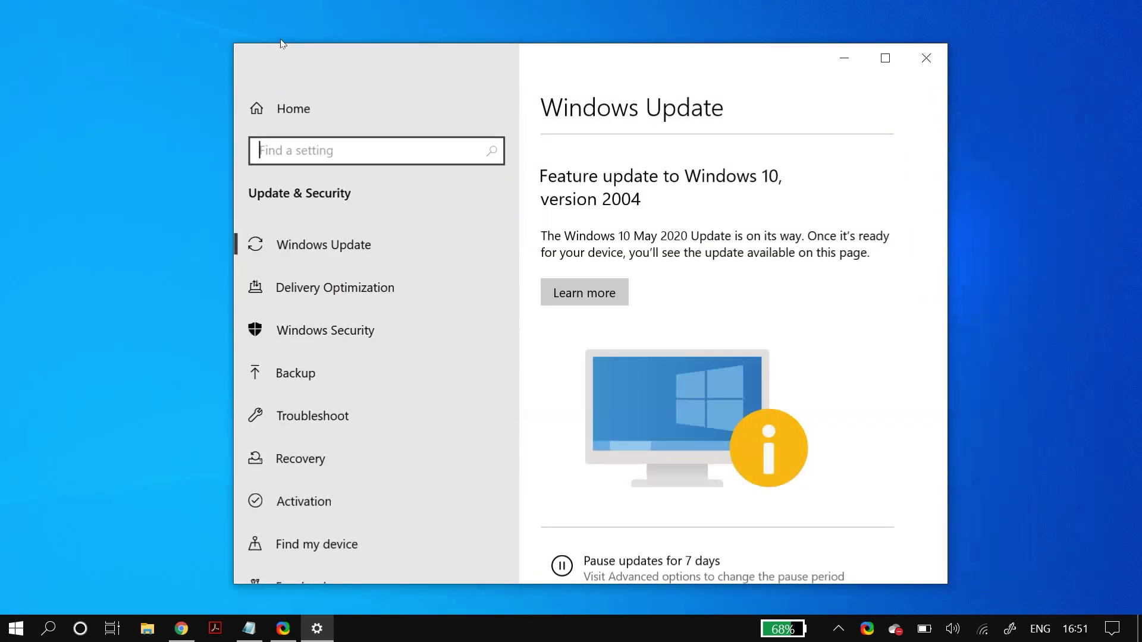
pyautogui.click(655, 316)
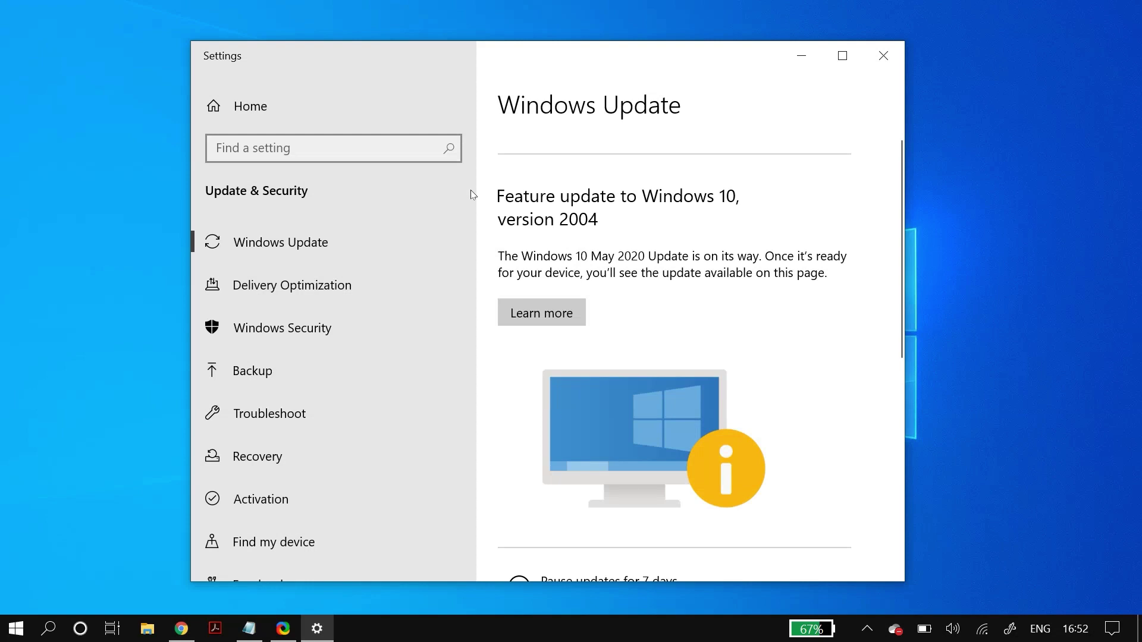
# - Close it, reopen Settings maximized, and go to Update & Security's Troubleshoot page
pyautogui.hotkey('alt', 'F4')
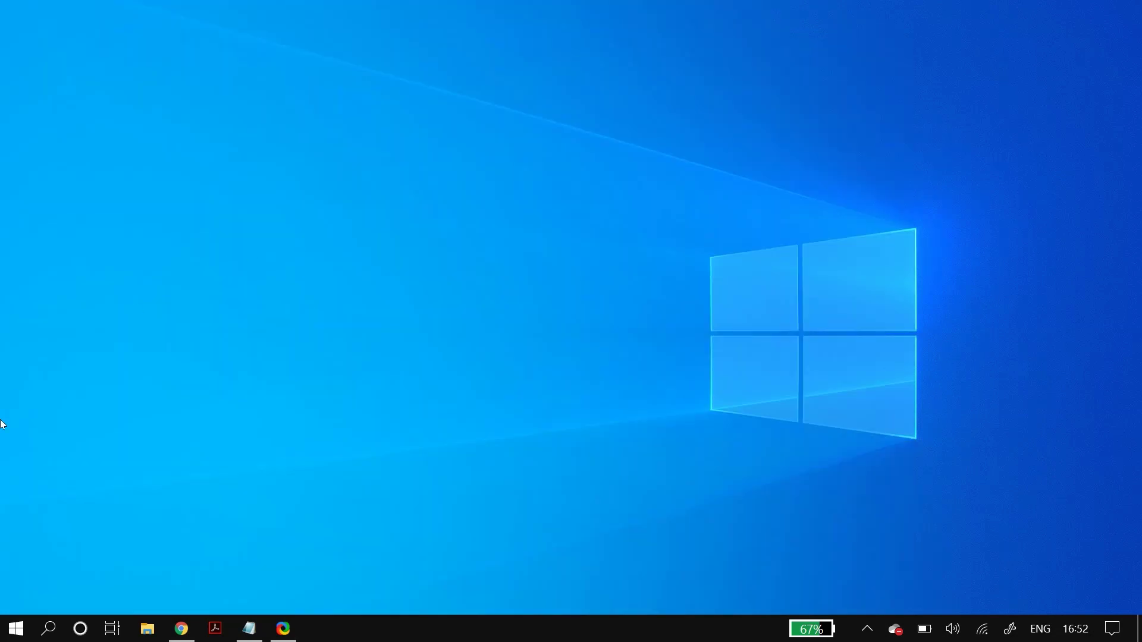
pyautogui.press('super')
pyautogui.write('settings')
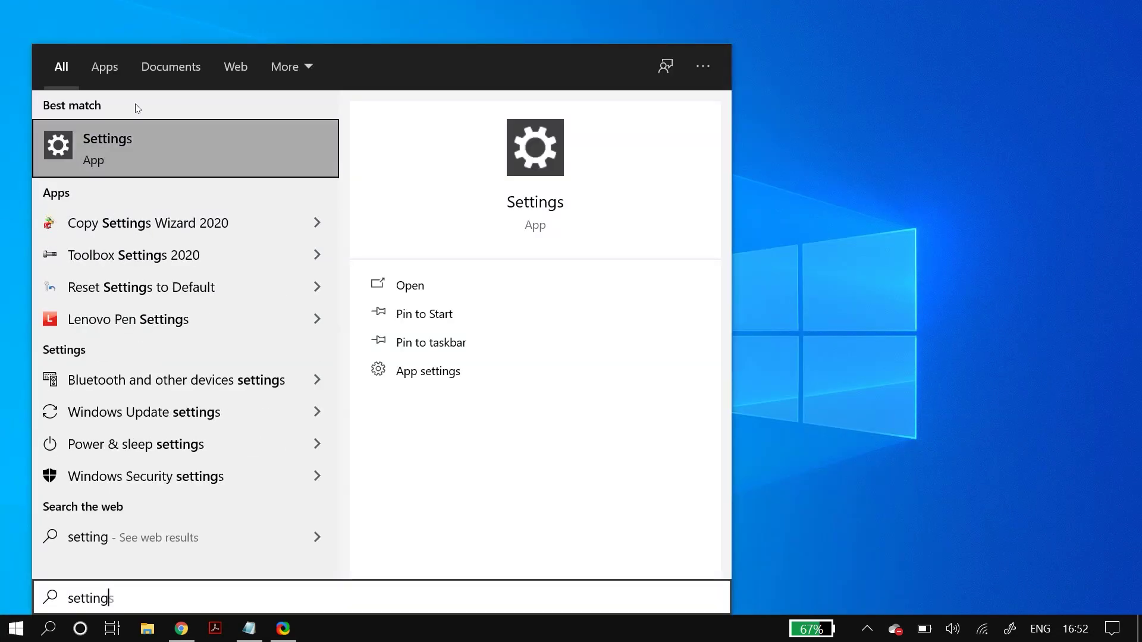
pyautogui.press('Return')
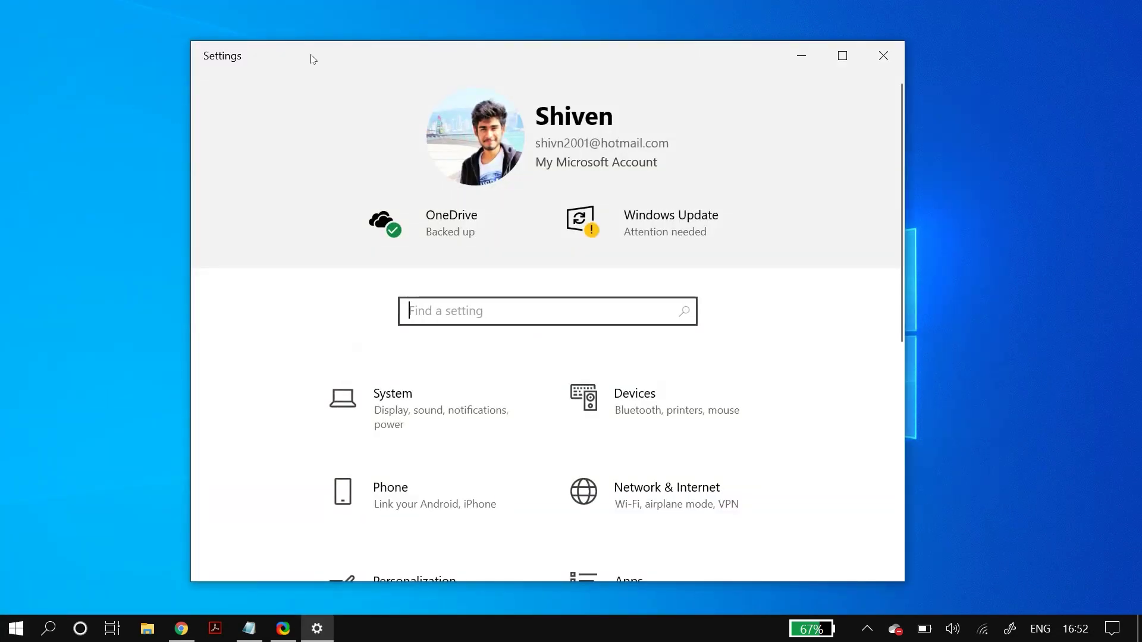
pyautogui.moveTo(344, 44); pyautogui.dragTo(395, 1)
pyautogui.click(457, 572)
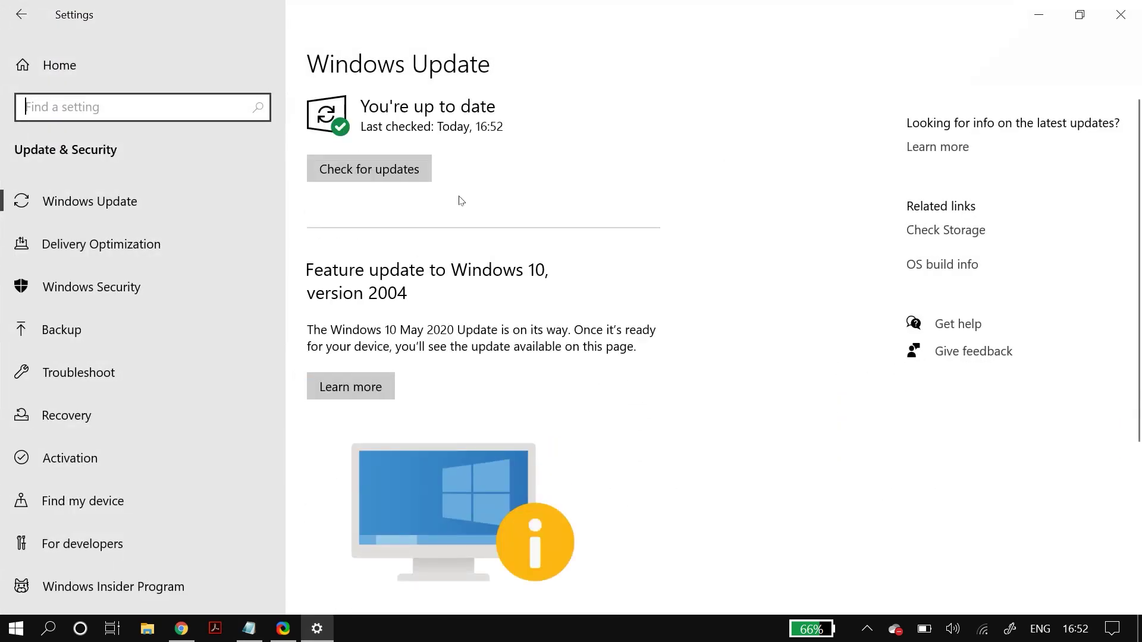
pyautogui.click(78, 372)
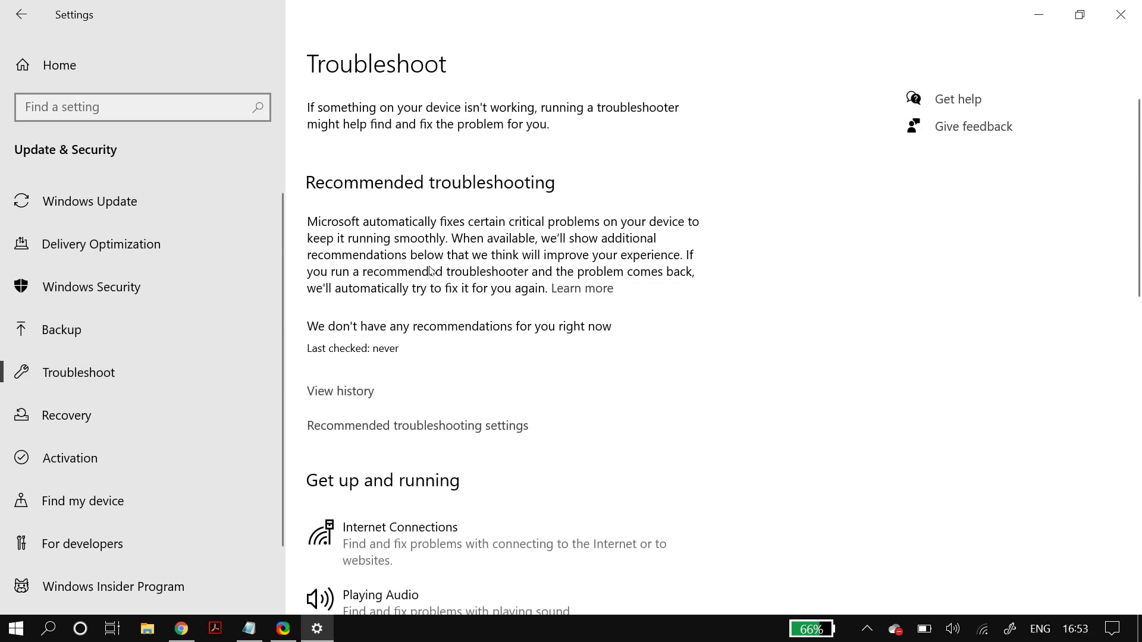
pyautogui.scroll(-3, 431, 270)
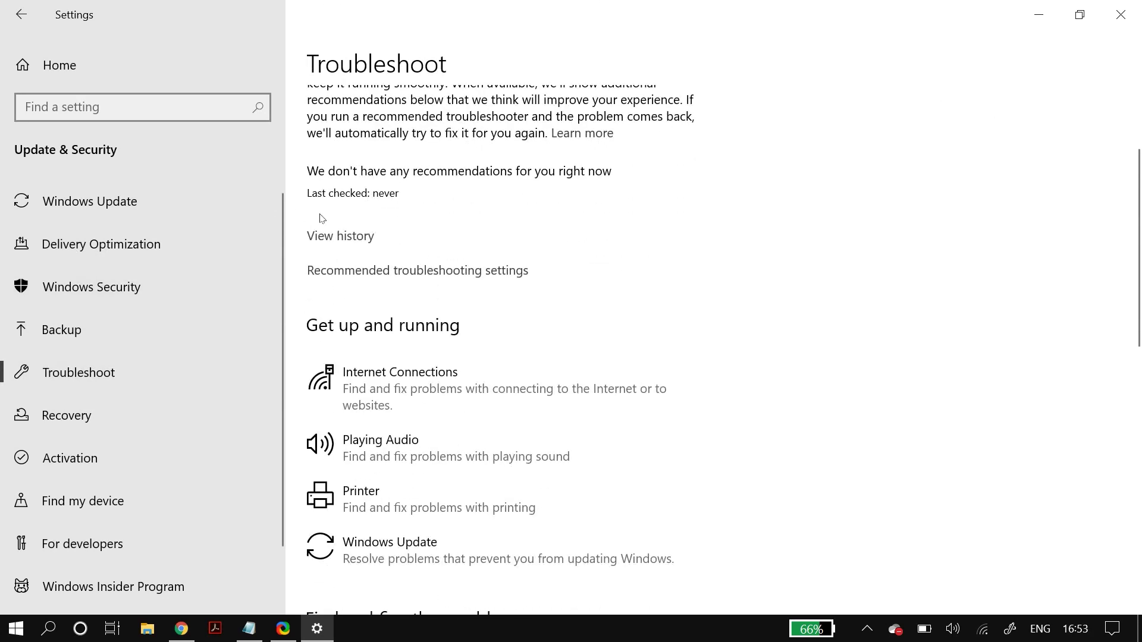
pyautogui.scroll(-2, 375, 260)
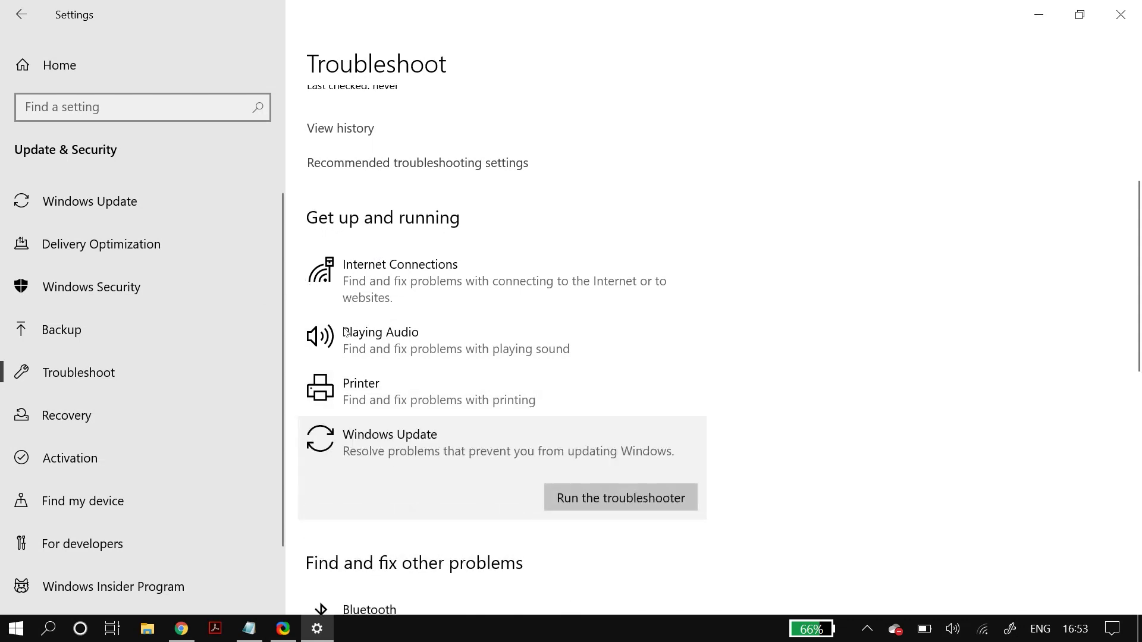
pyautogui.press('Return')
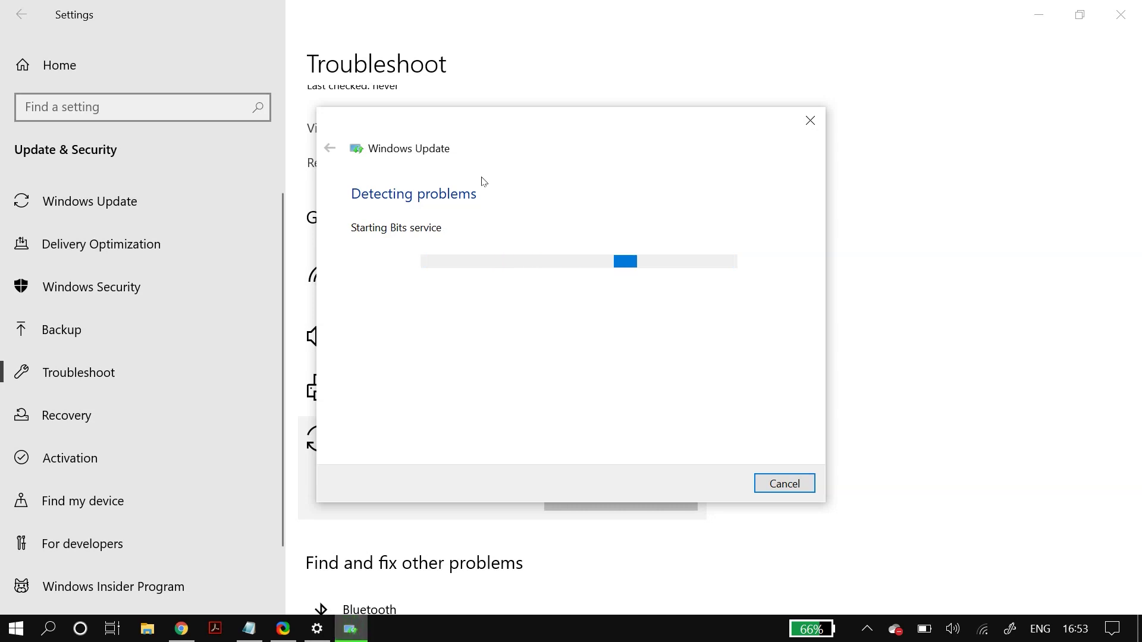
pyautogui.click(808, 122)
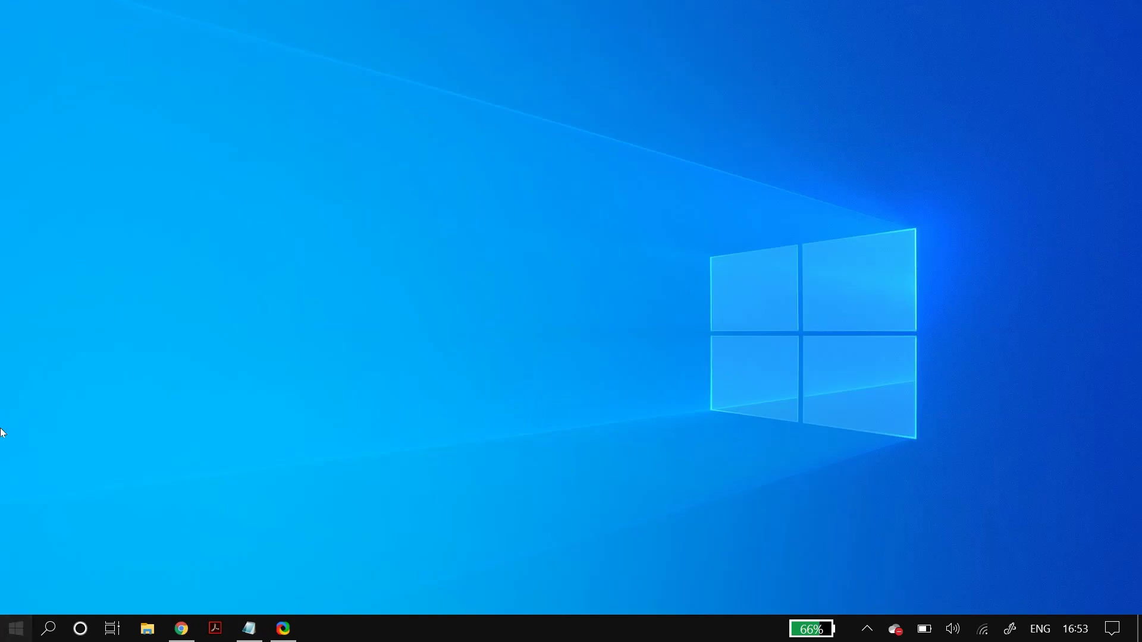
# - Launch services.msc from the Run app to open the Services console
pyautogui.click(5, 637)
pyautogui.write('run')
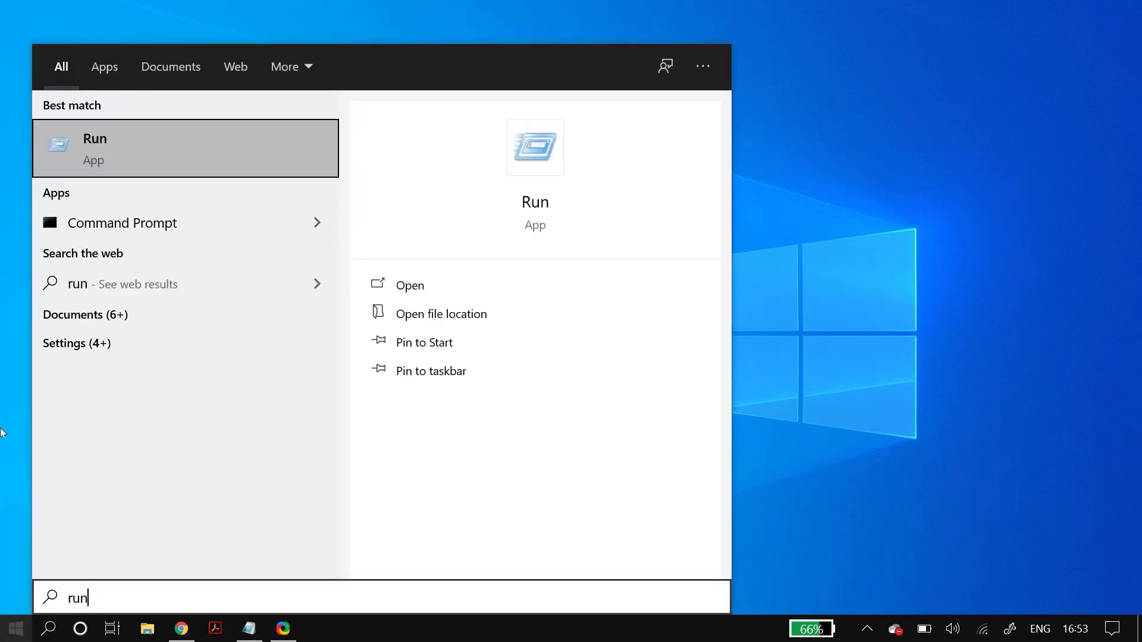
pyautogui.click(213, 128)
pyautogui.press('Right')
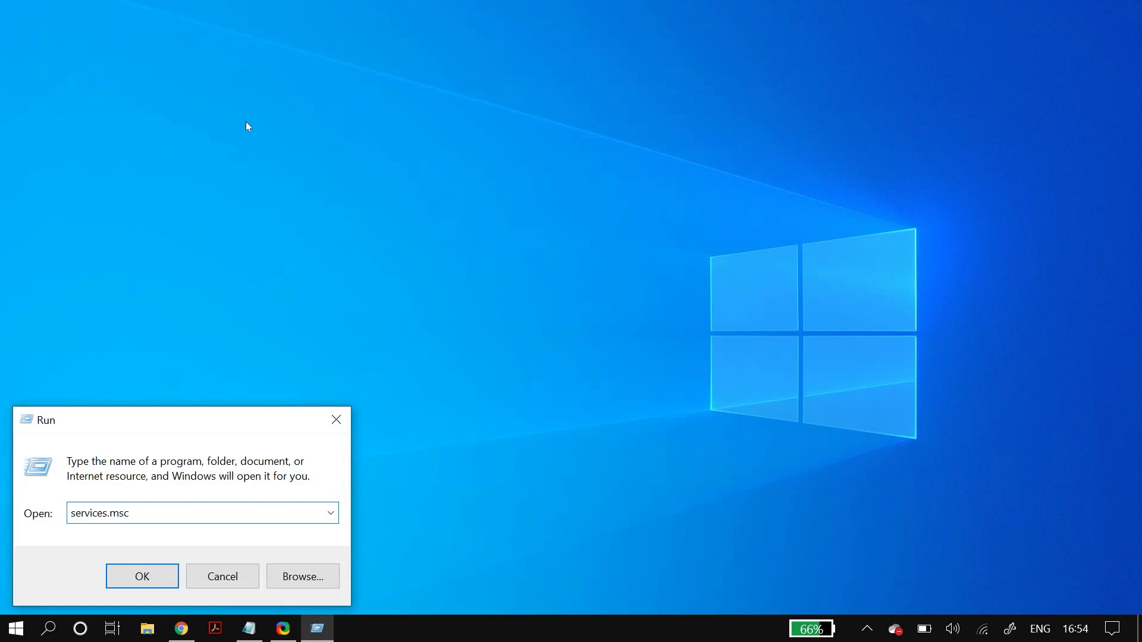
pyautogui.press('Return')
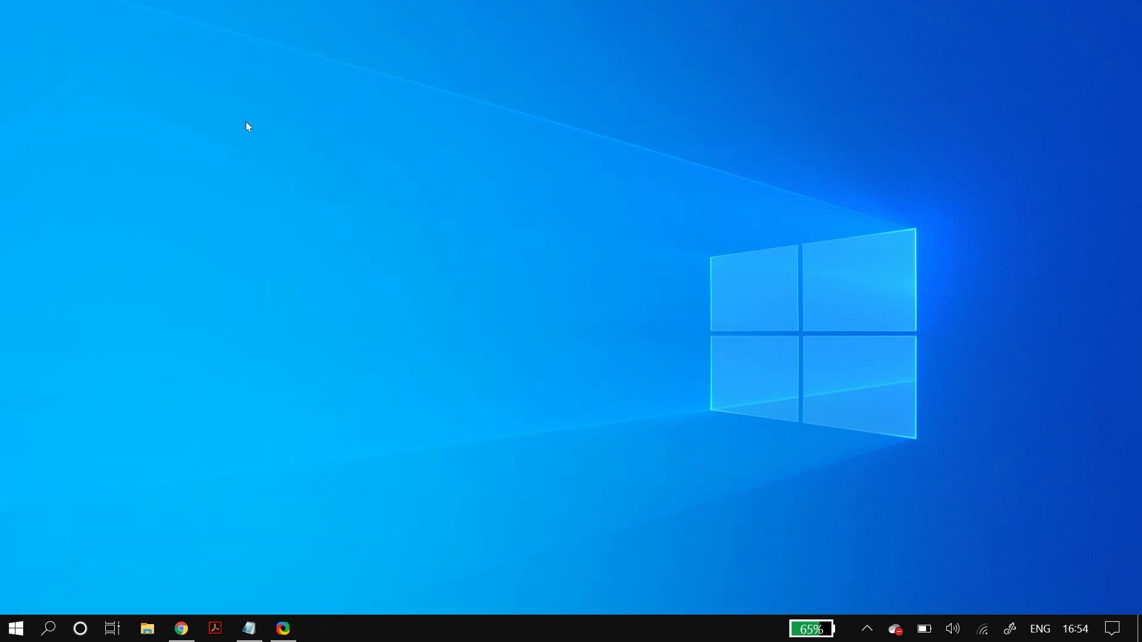
pyautogui.scroll(-20, 365, 214)
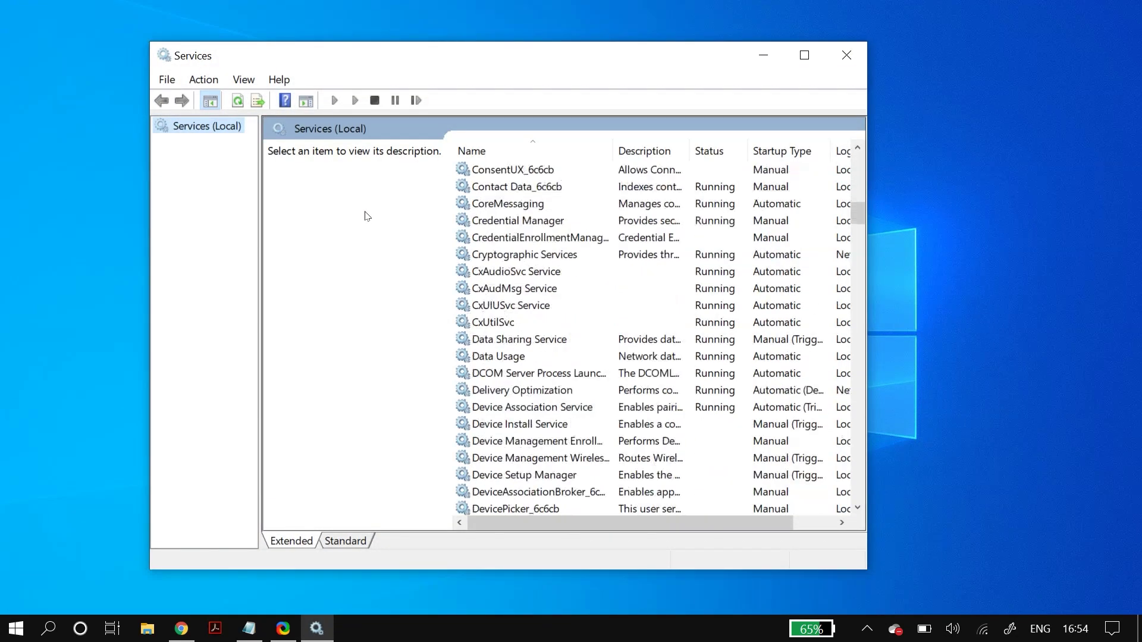
pyautogui.scroll(-20, 367, 216)
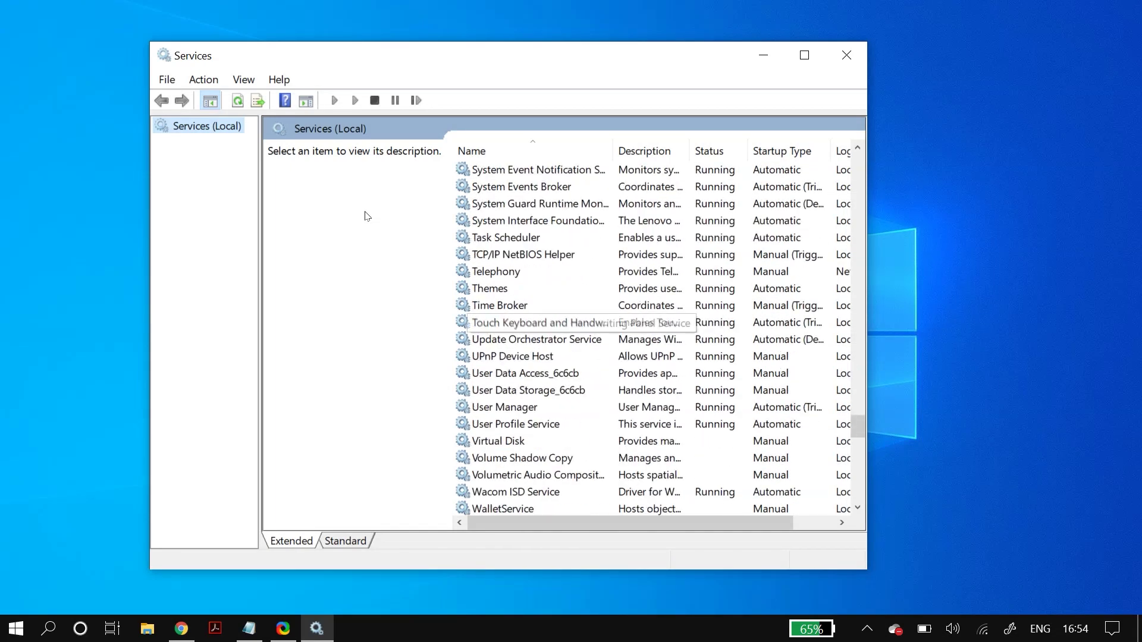
pyautogui.scroll(-10, 364, 179)
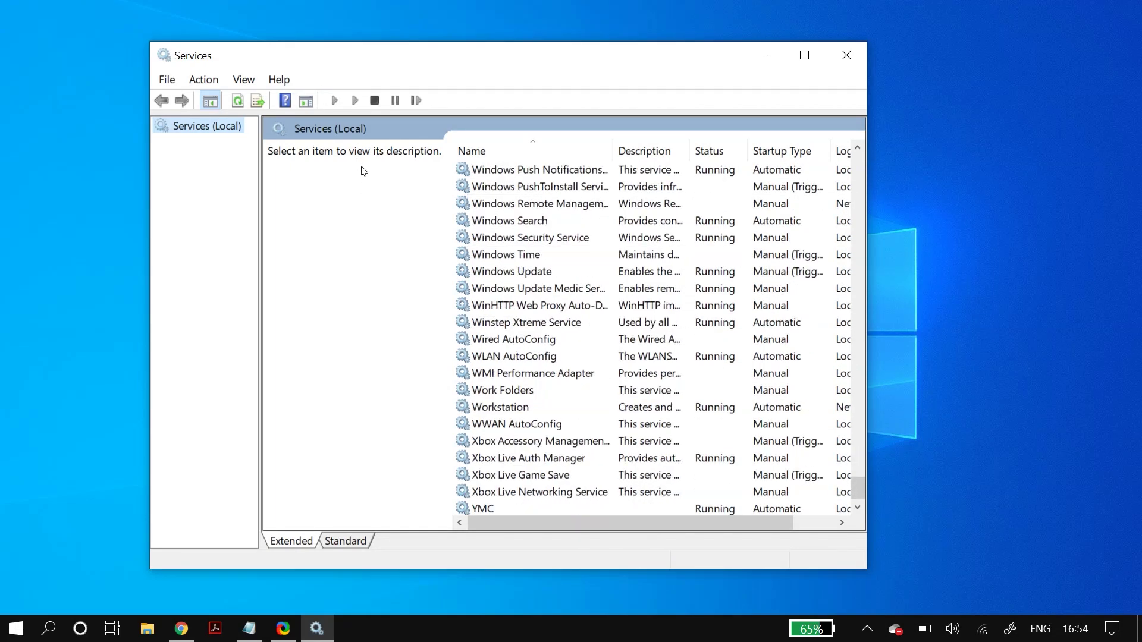
# - Set the Windows Update service to Automatic startup, apply it, and stop the service
pyautogui.click(530, 273)
pyautogui.rightClick(532, 274)
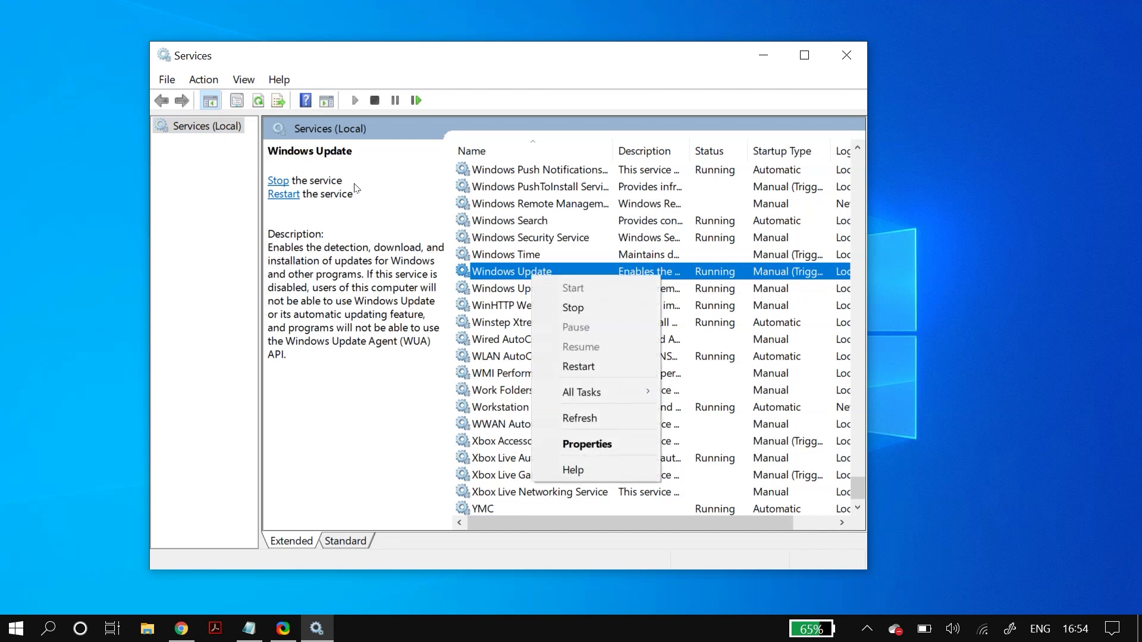
pyautogui.click(586, 444)
pyautogui.click(460, 301)
pyautogui.click(482, 325)
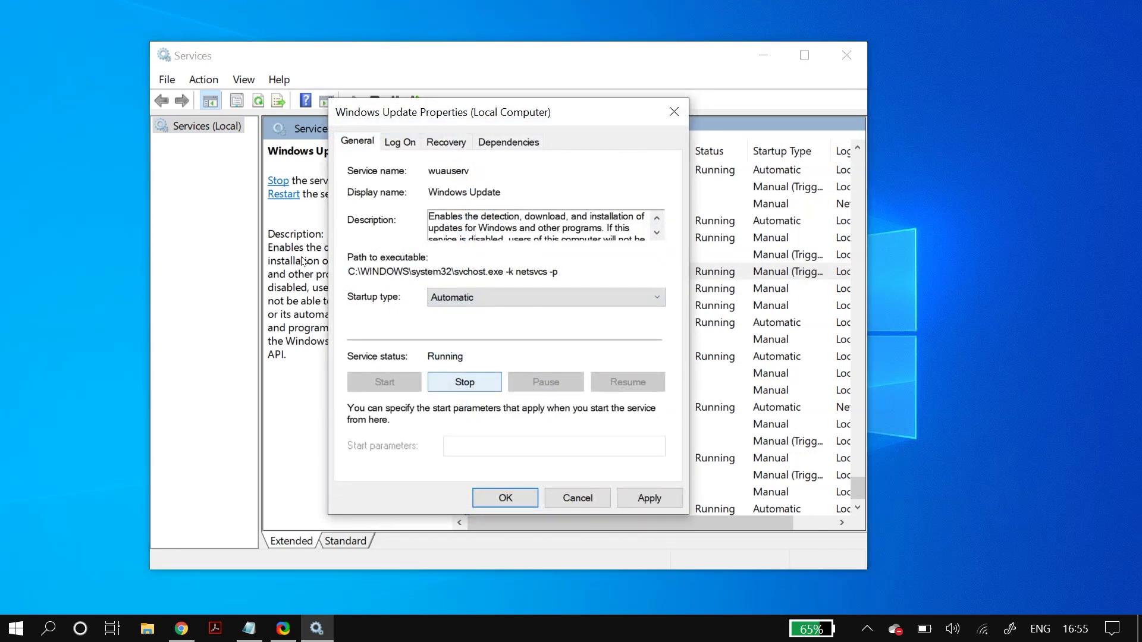
pyautogui.click(660, 499)
pyautogui.click(464, 382)
pyautogui.press('Escape')
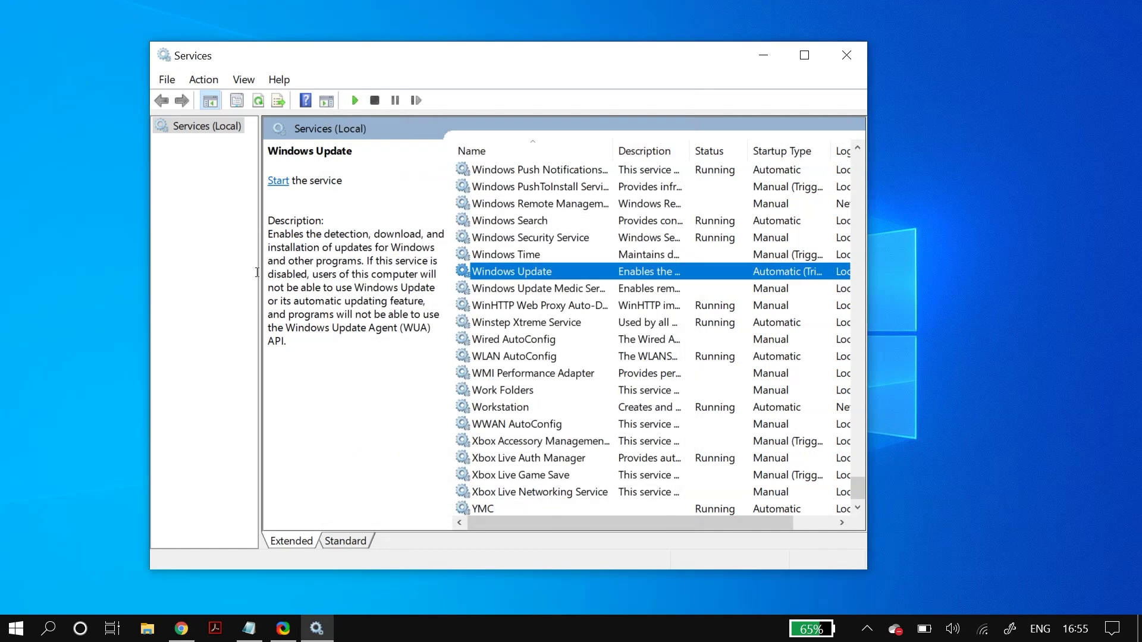
# - Set Background Intelligent Transfer Service to Automatic, stop it, and minimize Services
pyautogui.scroll(20, 400, 267)
pyautogui.scroll(20, 400, 267)
pyautogui.press('b')
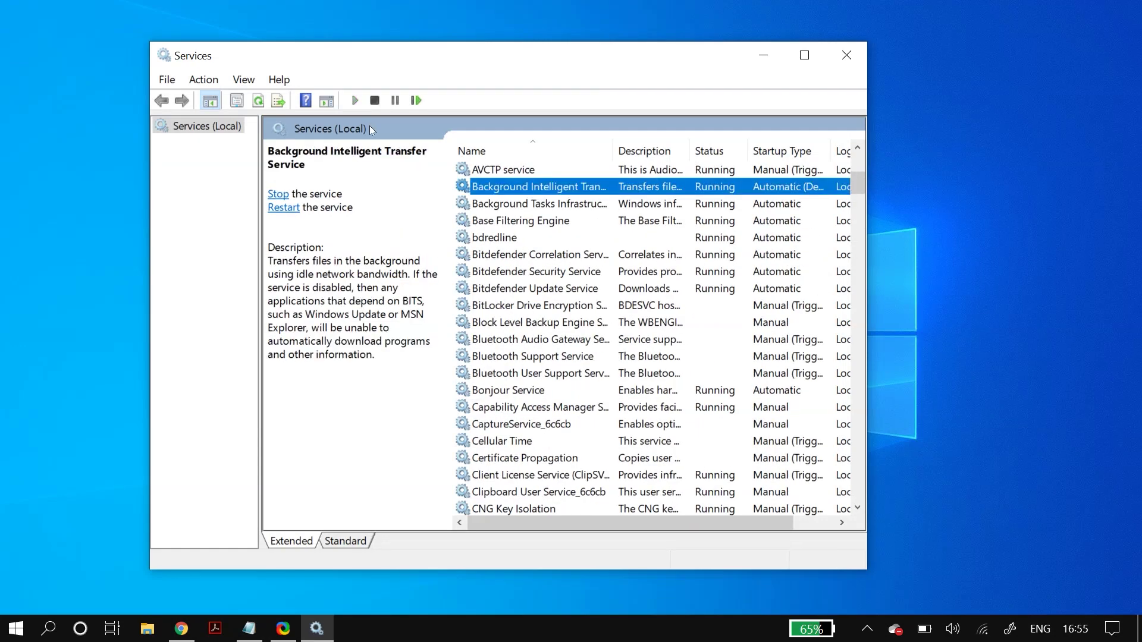
pyautogui.hotkey('shift', 'F10')
pyautogui.click(608, 357)
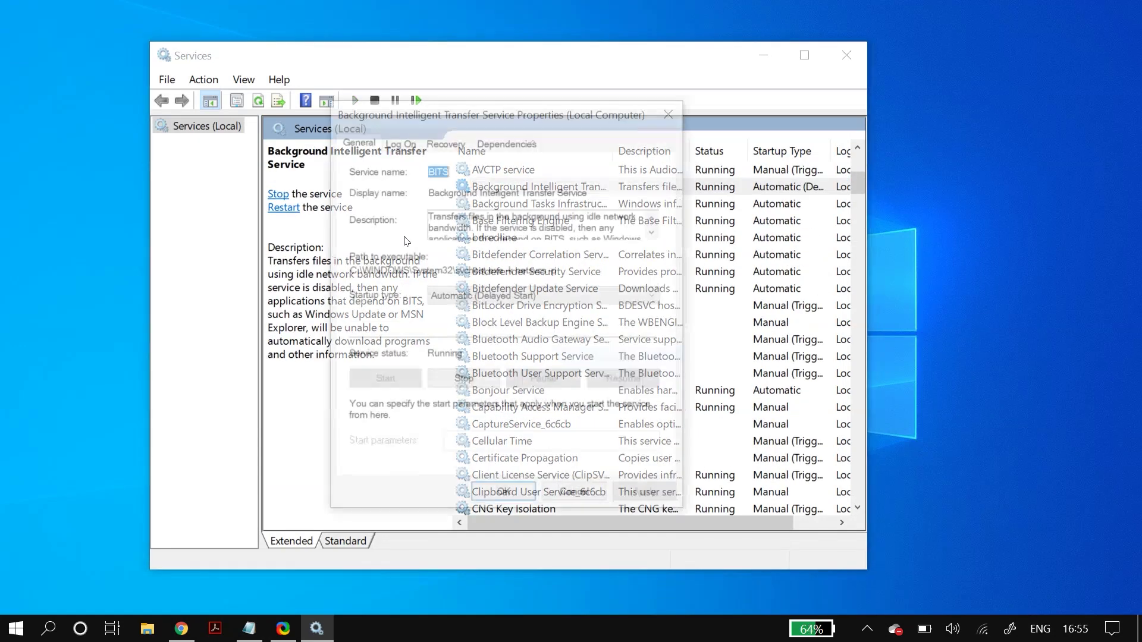
pyautogui.click(487, 300)
pyautogui.click(488, 325)
pyautogui.hotkey('alt', 'a')
pyautogui.hotkey('alt', 't')
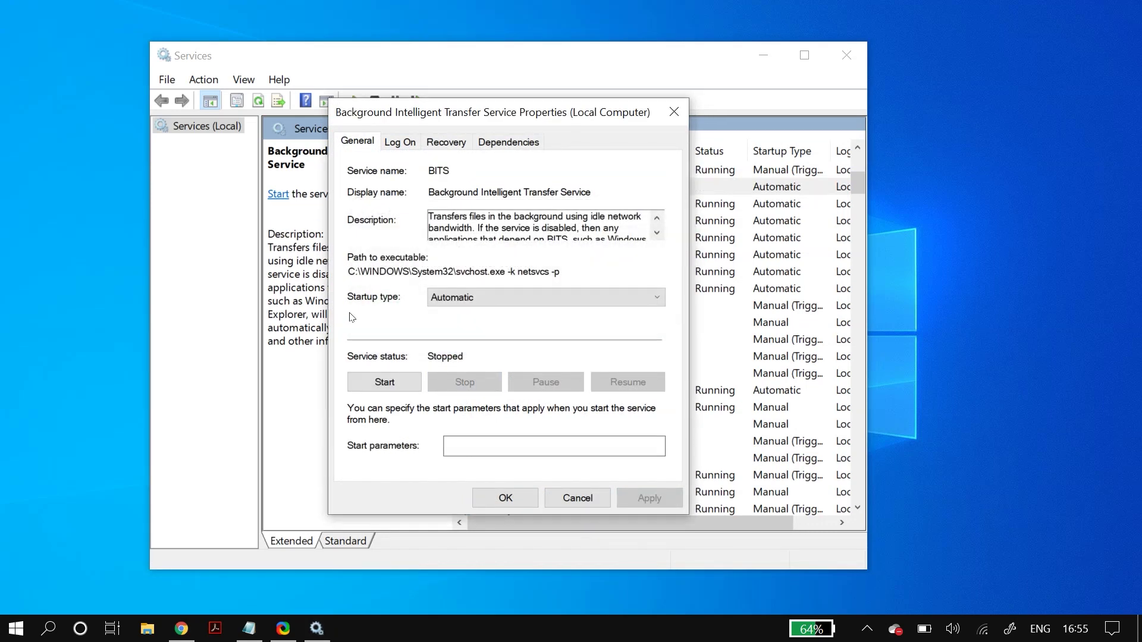
pyautogui.click(505, 497)
pyautogui.click(763, 56)
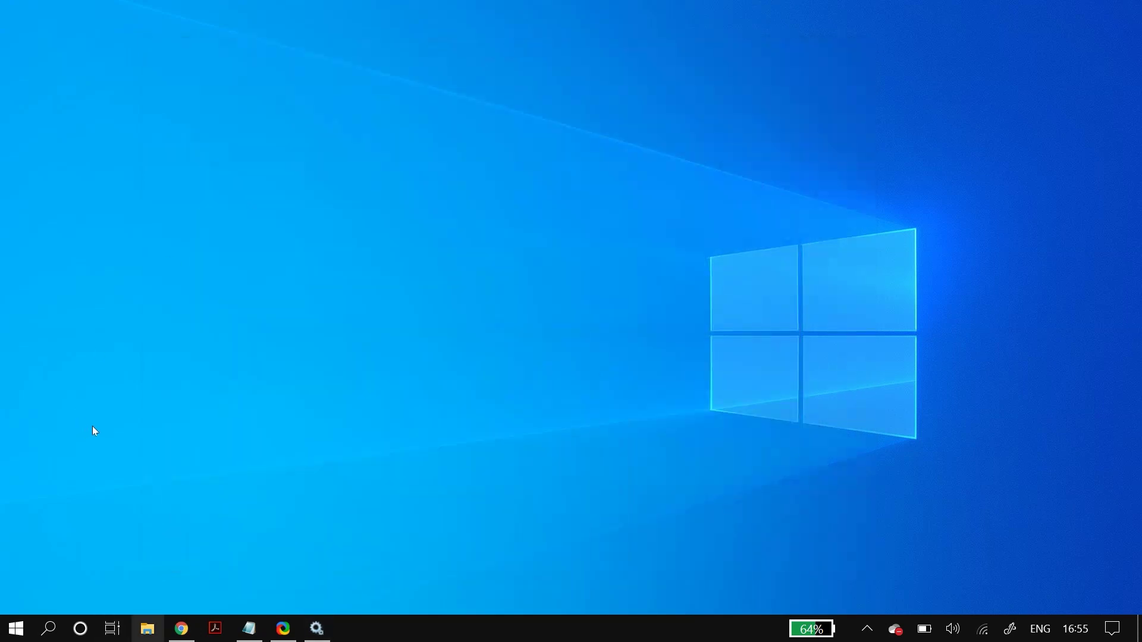
# - Navigate File Explorer to C:\Windows\SoftwareDistribution\Download
pyautogui.press('super+e')
pyautogui.click(62, 434)
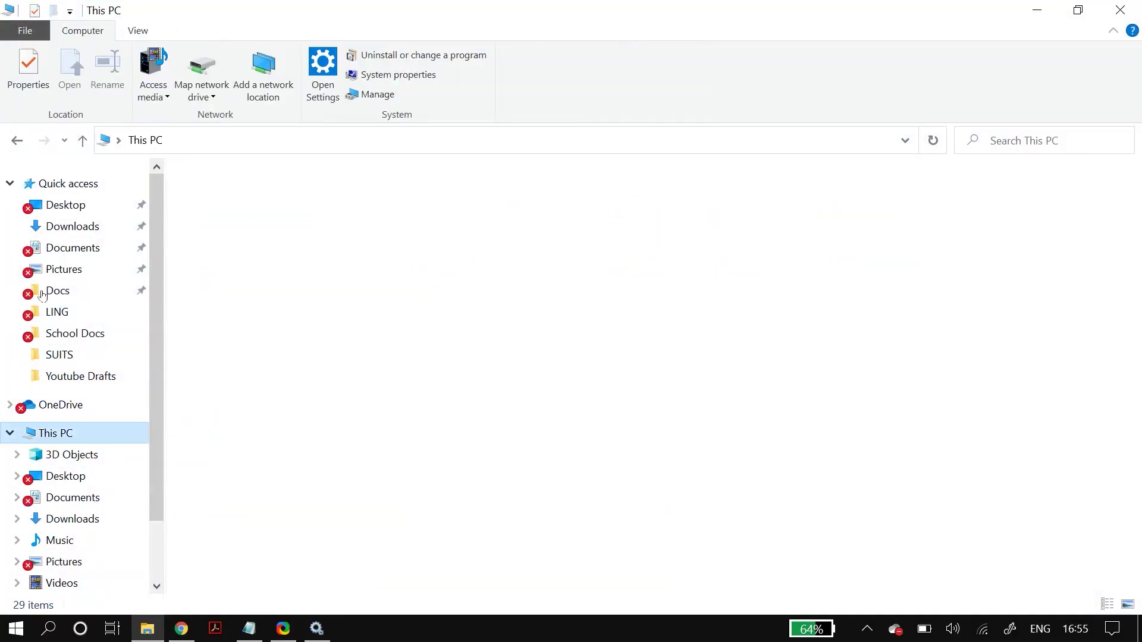
pyautogui.click(420, 461)
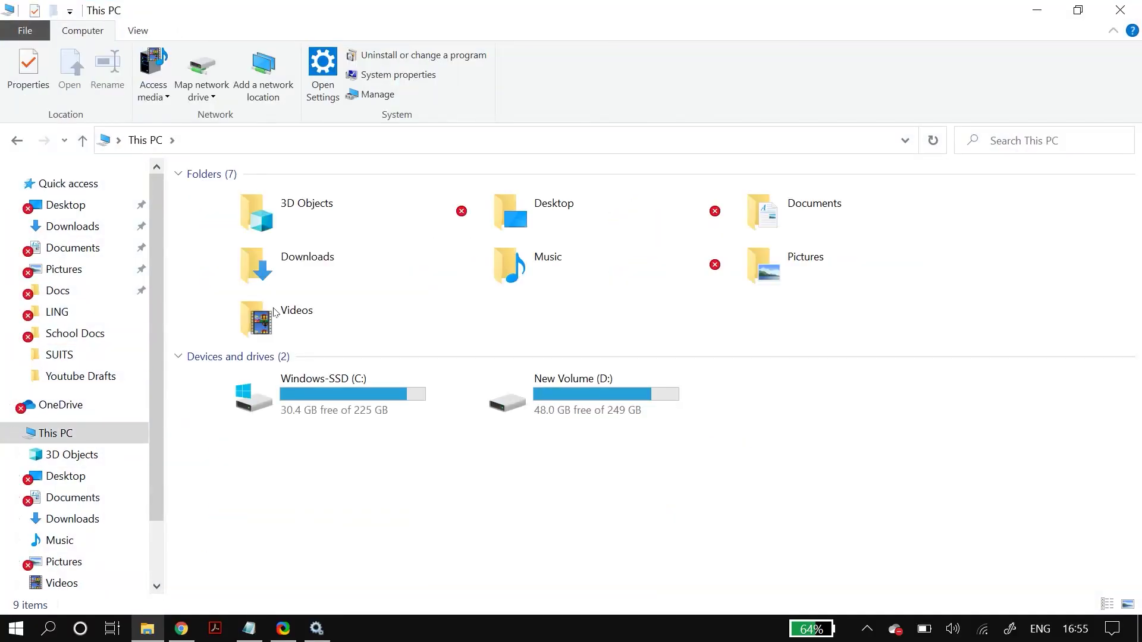
pyautogui.doubleClick(309, 389)
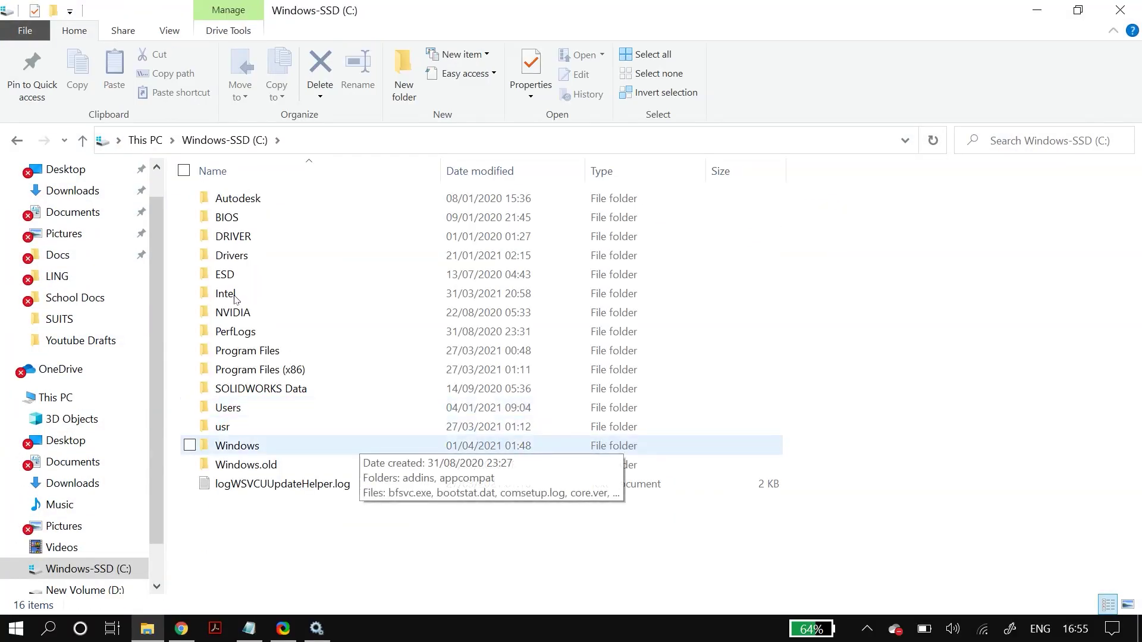
pyautogui.doubleClick(350, 445)
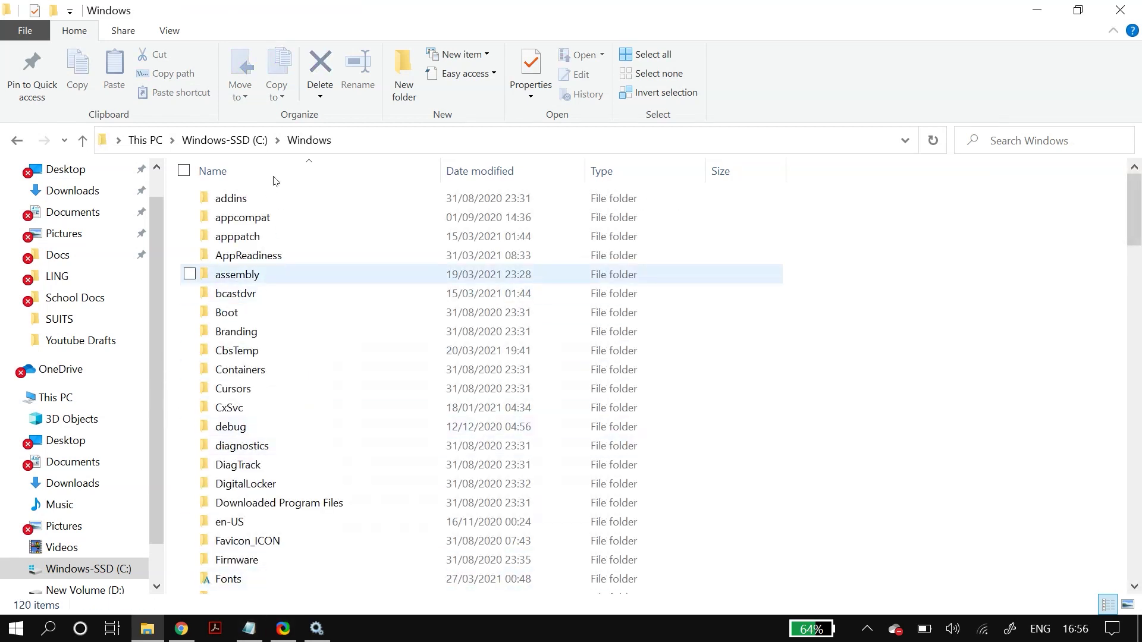
pyautogui.scroll(-4, 270, 204)
pyautogui.scroll(-15, 269, 204)
pyautogui.scroll(1, 270, 204)
pyautogui.doubleClick(315, 274)
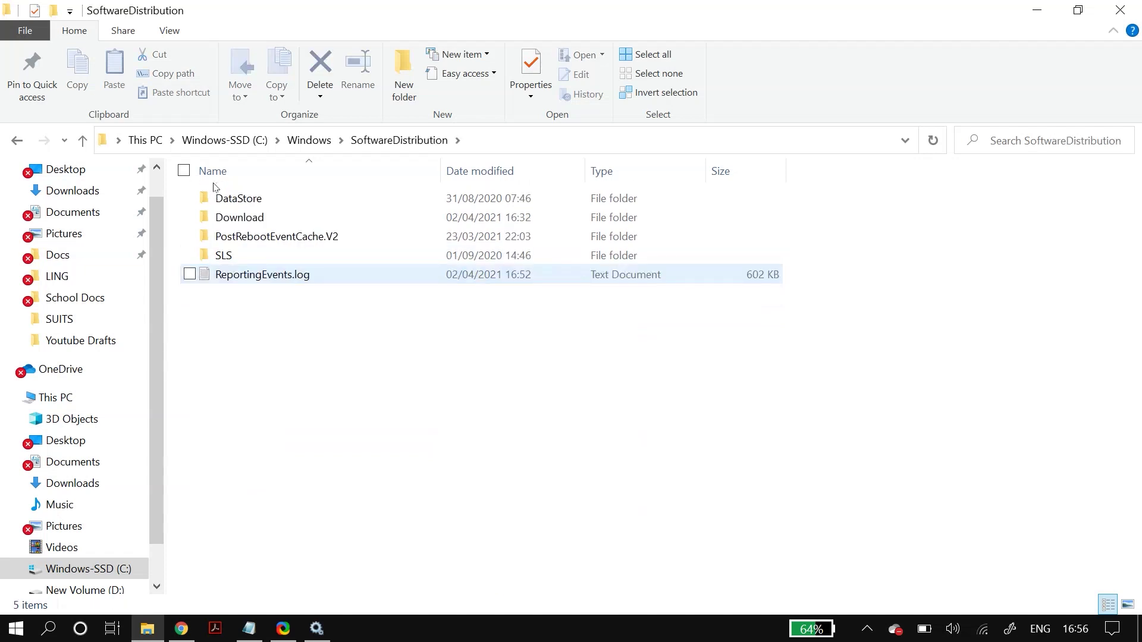
pyautogui.doubleClick(309, 216)
# - Permanently delete the SharedFileCache folder with Shift+Delete and confirm
pyautogui.click(202, 198)
pyautogui.hotkey('shift', 'Delete')
pyautogui.press('Return')
pyautogui.press('Return')
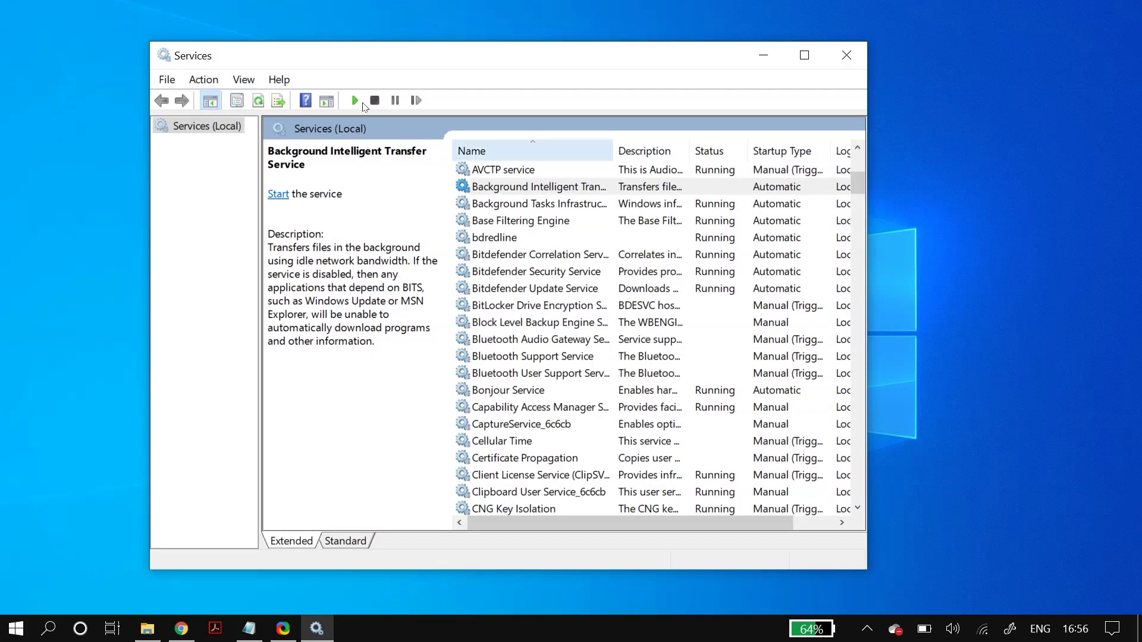
# - Start the Background Intelligent Transfer Service from its context menu
pyautogui.scroll(-8, 553, 260)
pyautogui.scroll(10, 550, 262)
pyautogui.rightClick(533, 288)
pyautogui.press('s')
# - Start the Windows Update service and minimise the Services window
pyautogui.scroll(-20, 380, 202)
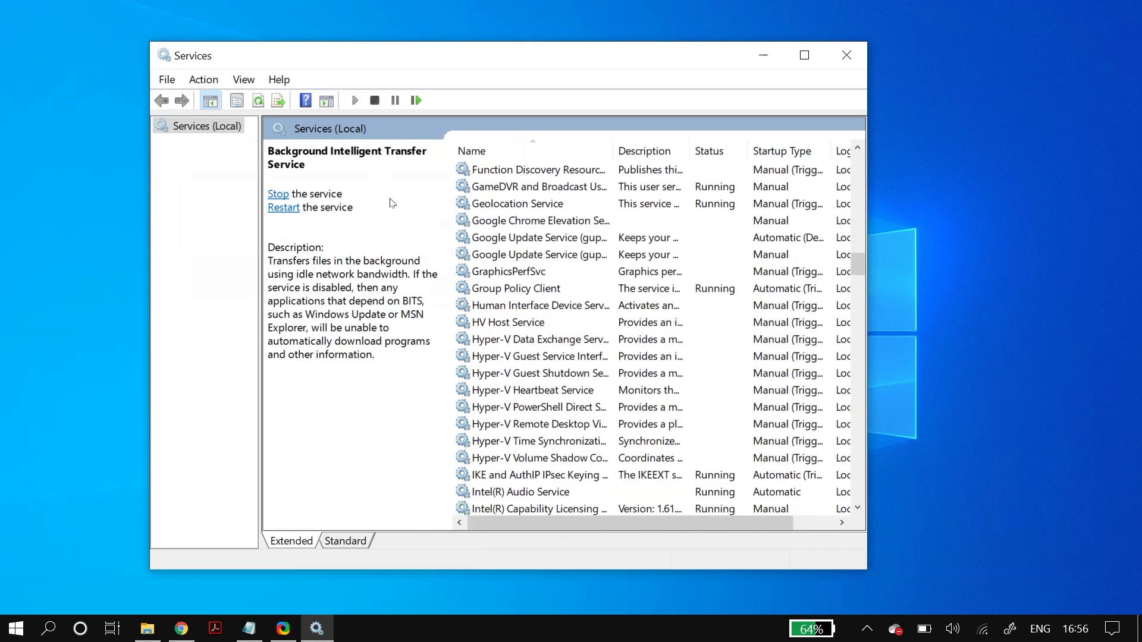
pyautogui.scroll(-20, 381, 226)
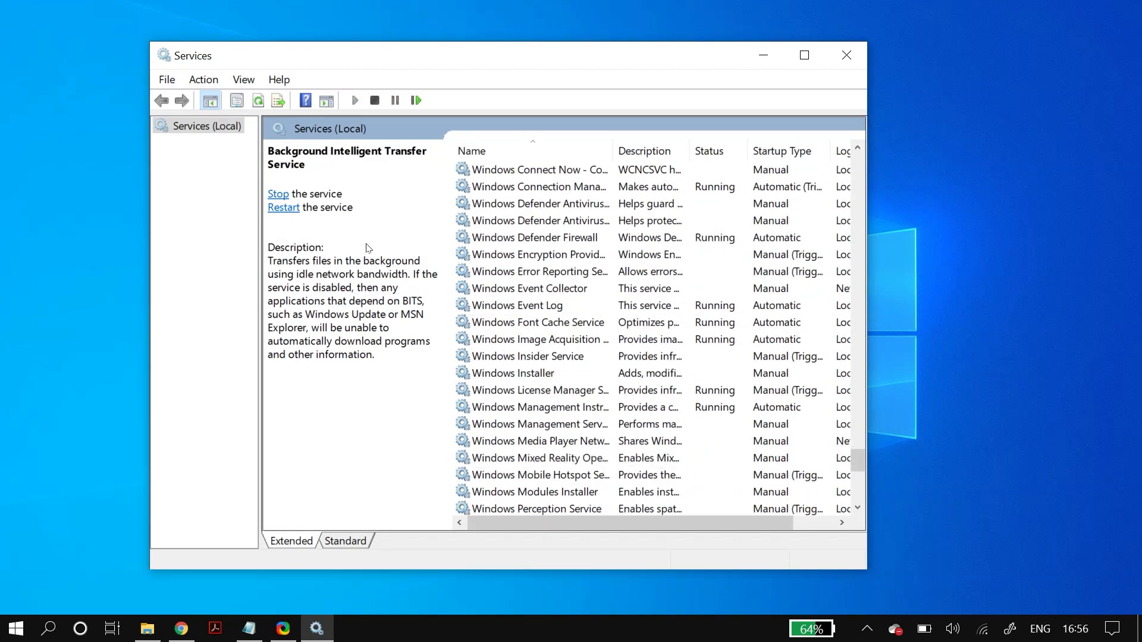
pyautogui.scroll(9, 367, 248)
pyautogui.scroll(-11, 367, 249)
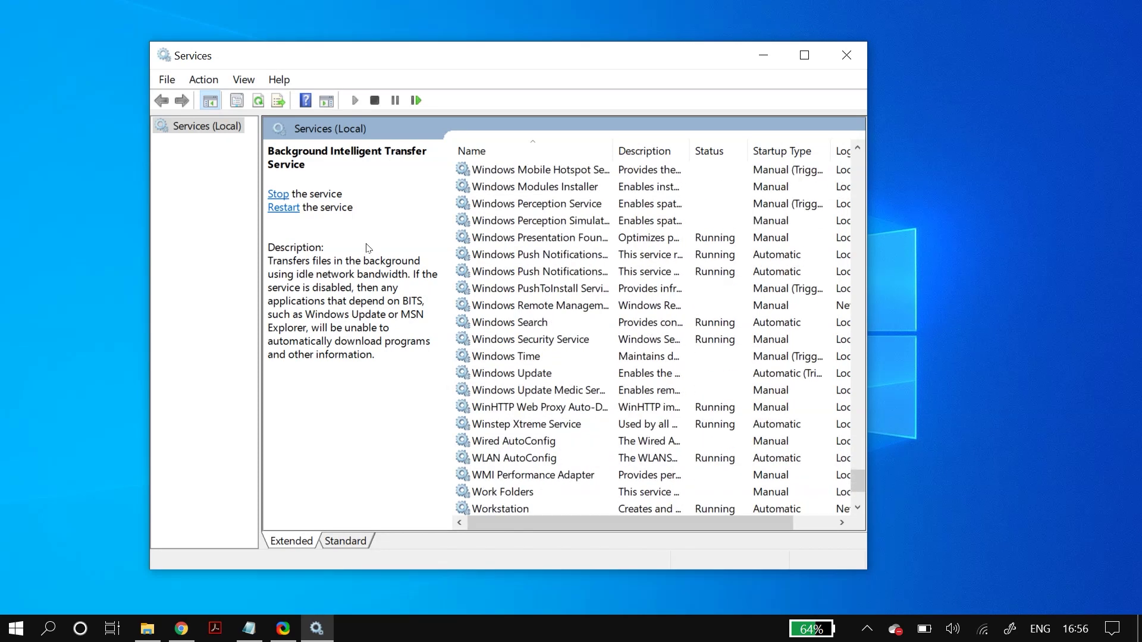
pyautogui.rightClick(528, 271)
pyautogui.click(565, 284)
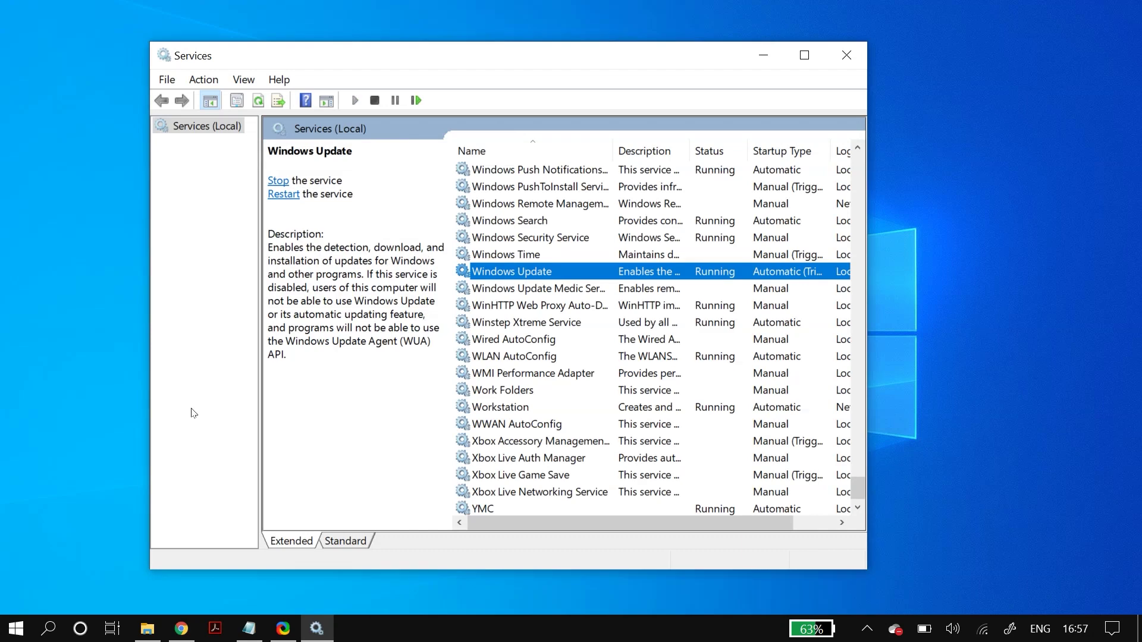
pyautogui.click(763, 55)
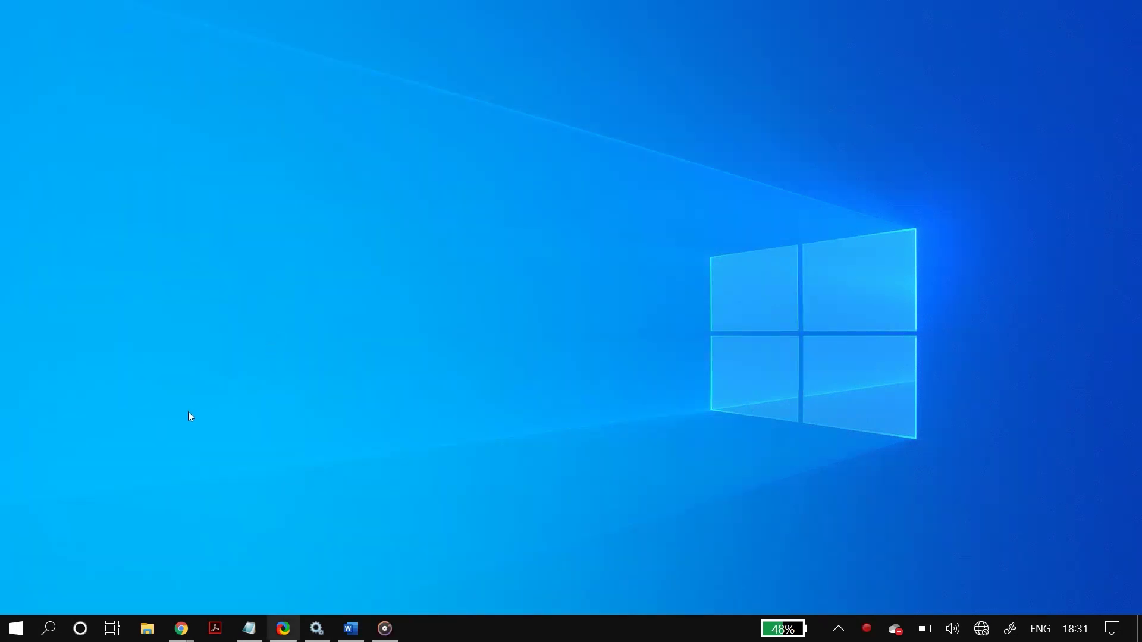
# - Launch Control Panel via a 'contr' search and open Uninstall a program's installed updates list
pyautogui.press('super')
pyautogui.press('super')
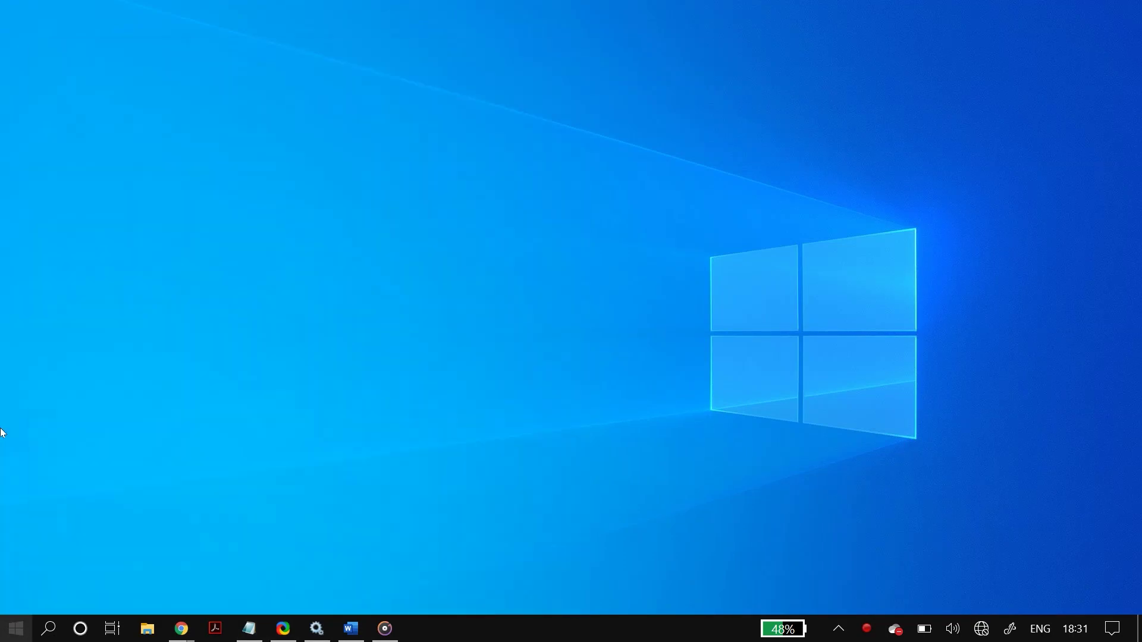
pyautogui.press('super')
pyautogui.write('contr')
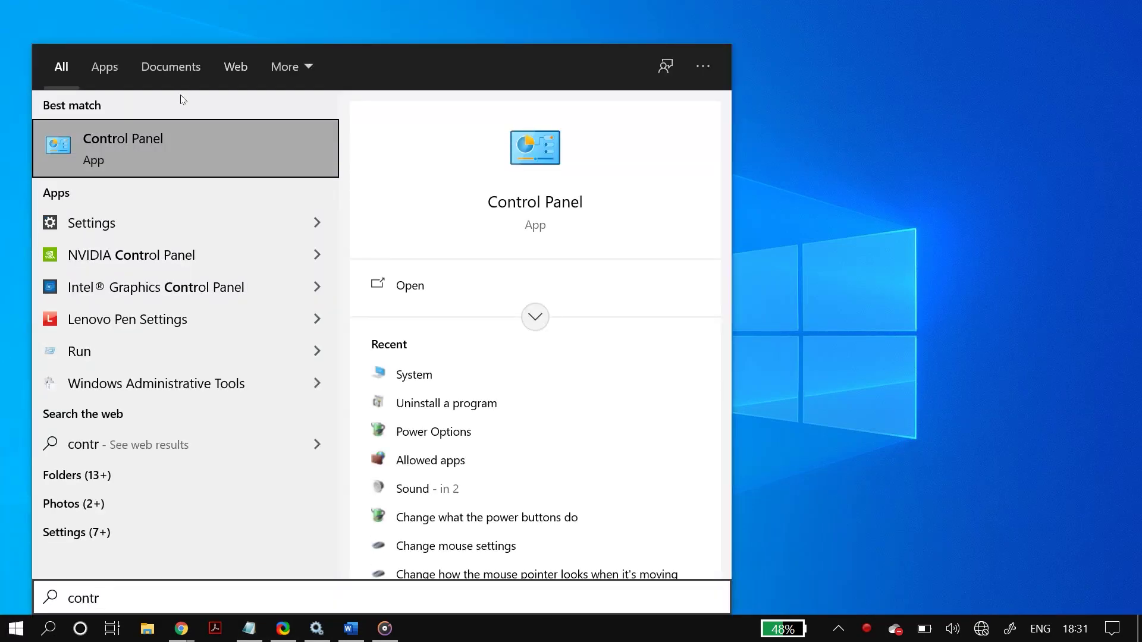
pyautogui.press('Return')
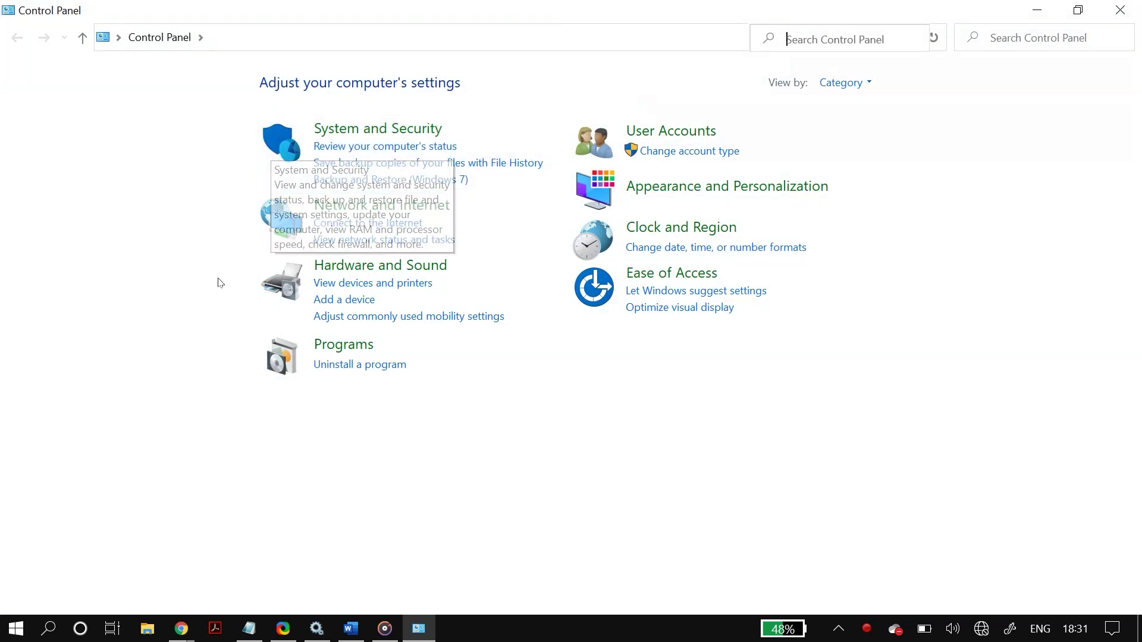
pyautogui.press('Return')
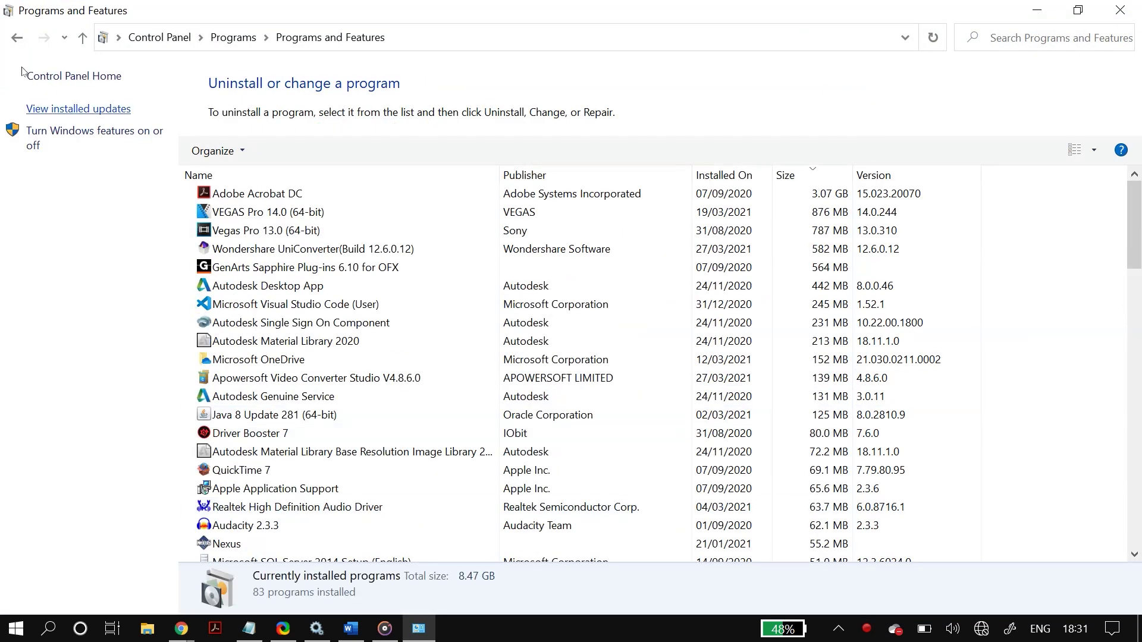
pyautogui.press('Return')
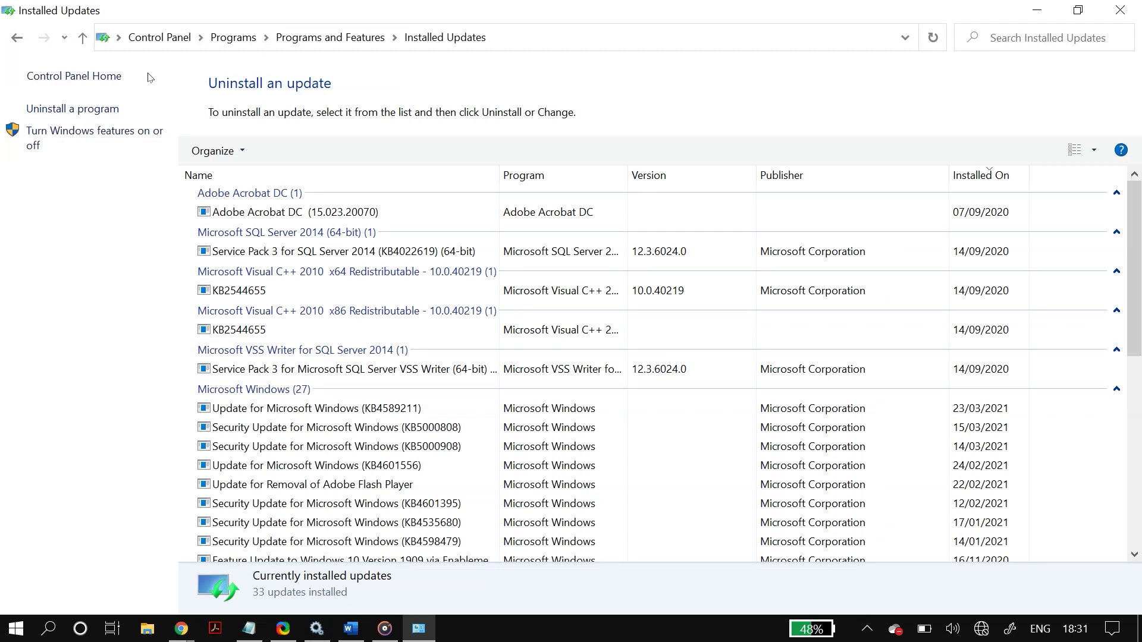
# - Check KB4589211's uninstall option without removing it, close the list, and switch to Chrome
pyautogui.press('Tab')
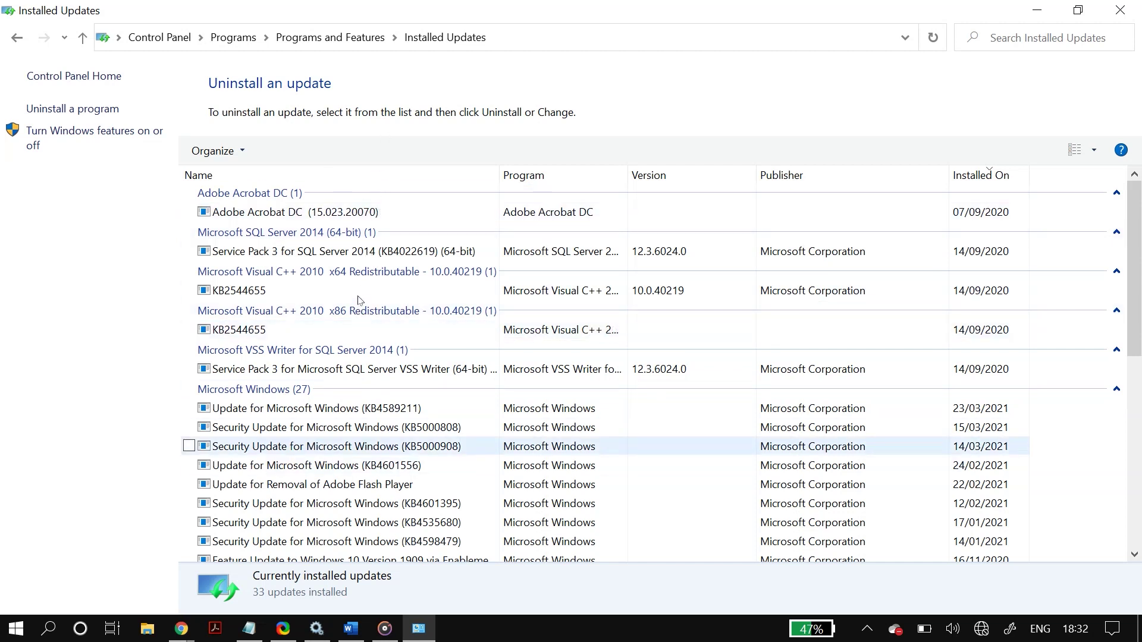
pyautogui.click(439, 409)
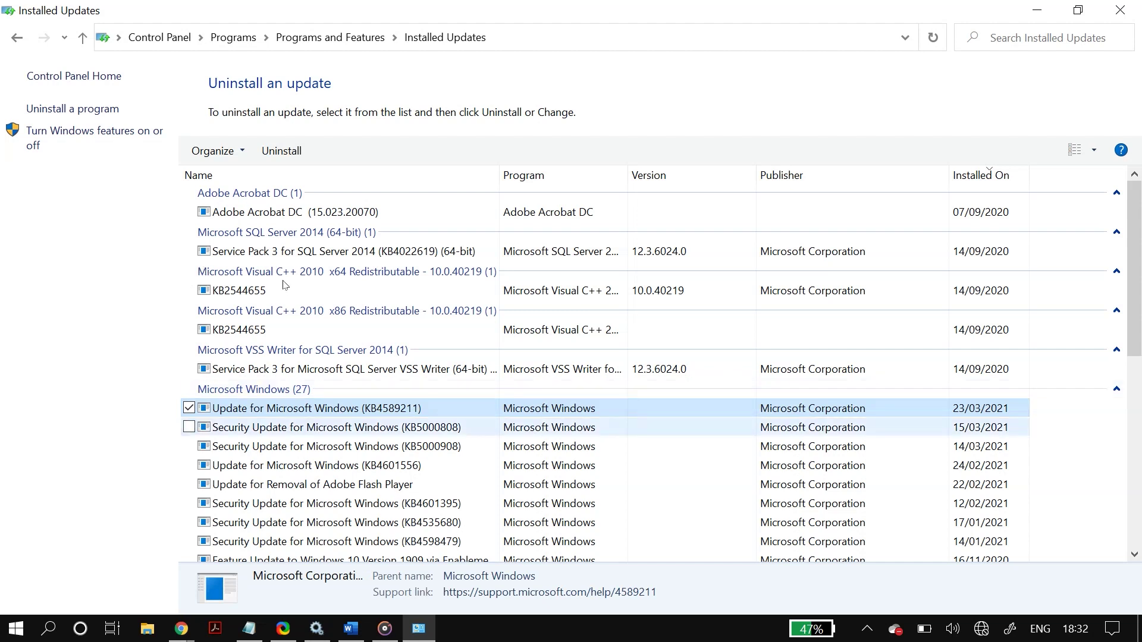
pyautogui.scroll(-2, 276, 275)
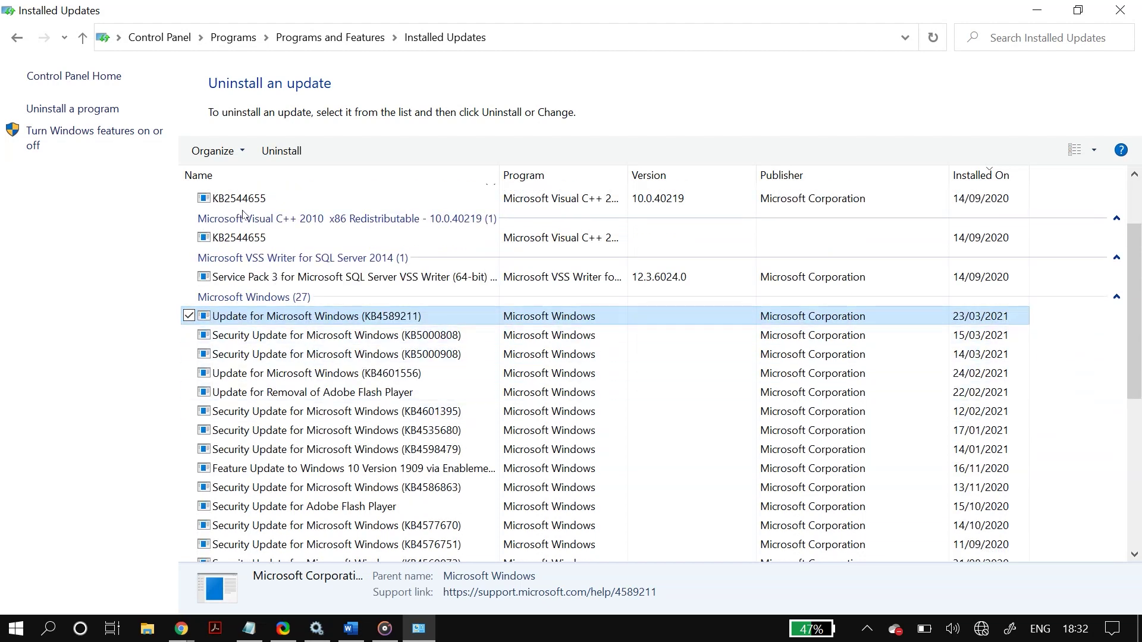
pyautogui.hotkey('shift', 'F10')
pyautogui.press('Escape')
pyautogui.click(1121, 9)
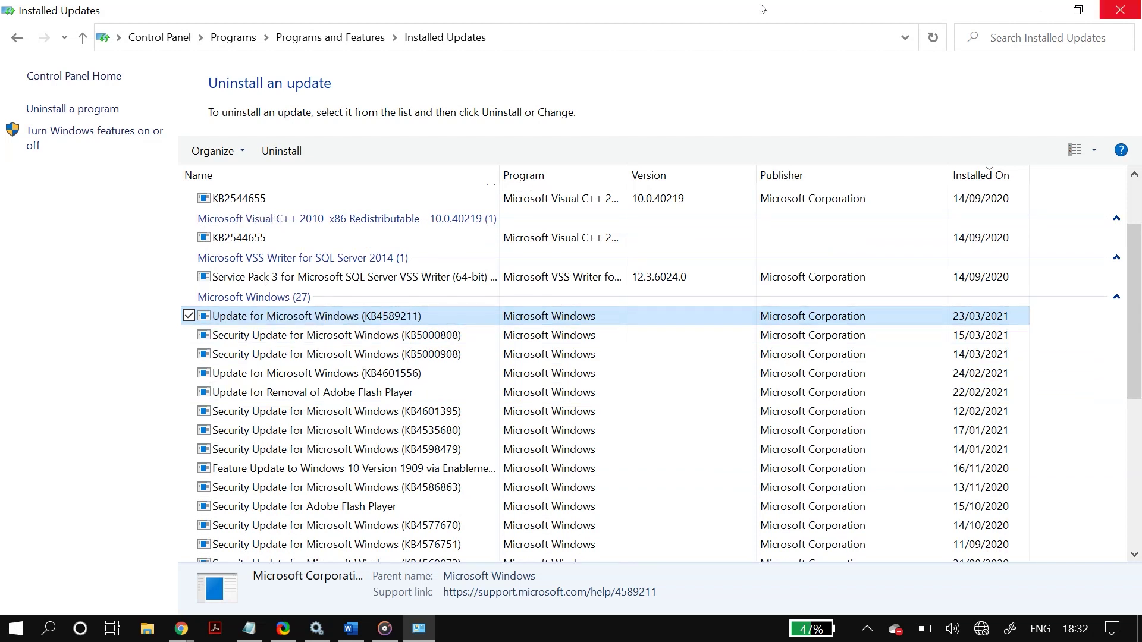
pyautogui.press('super+2')
pyautogui.press('super+2')
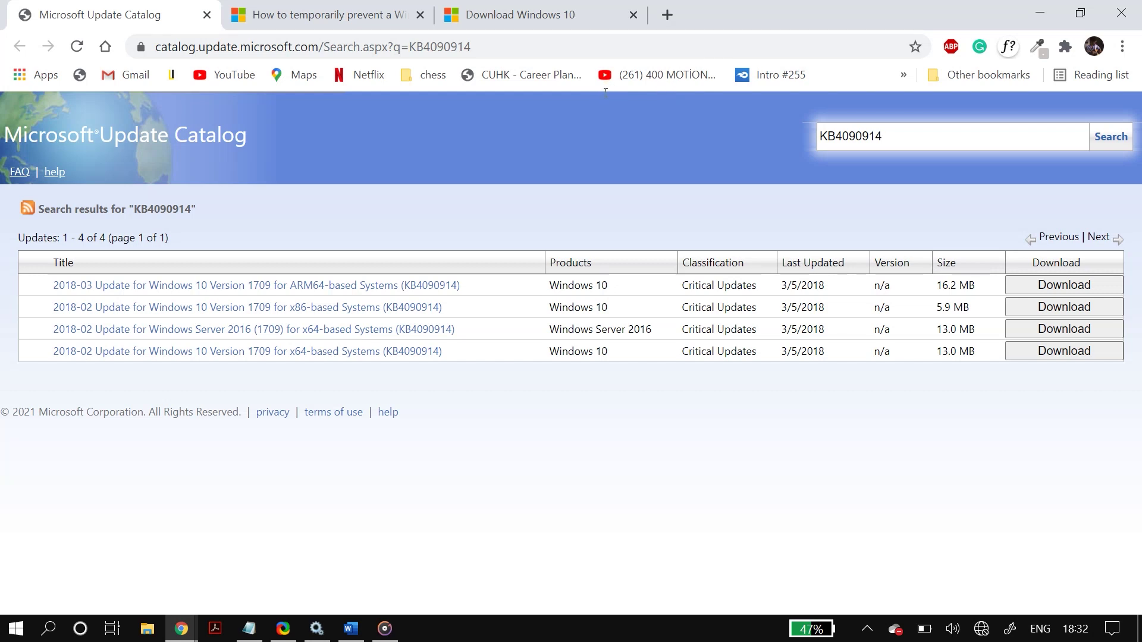
# - Rerun the KB4090914 catalog search, minimise Chrome, and bring up Start search
pyautogui.moveTo(604, 88); pyautogui.dragTo(533, 94)
pyautogui.press('Return')
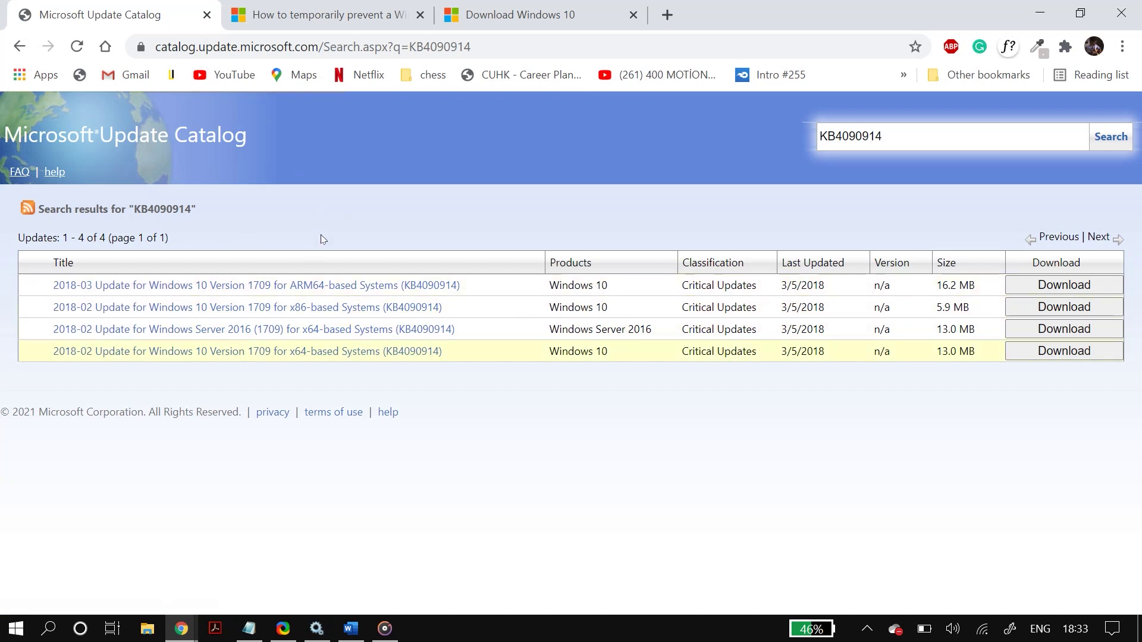
pyautogui.moveTo(319, 186); pyautogui.dragTo(27, 190)
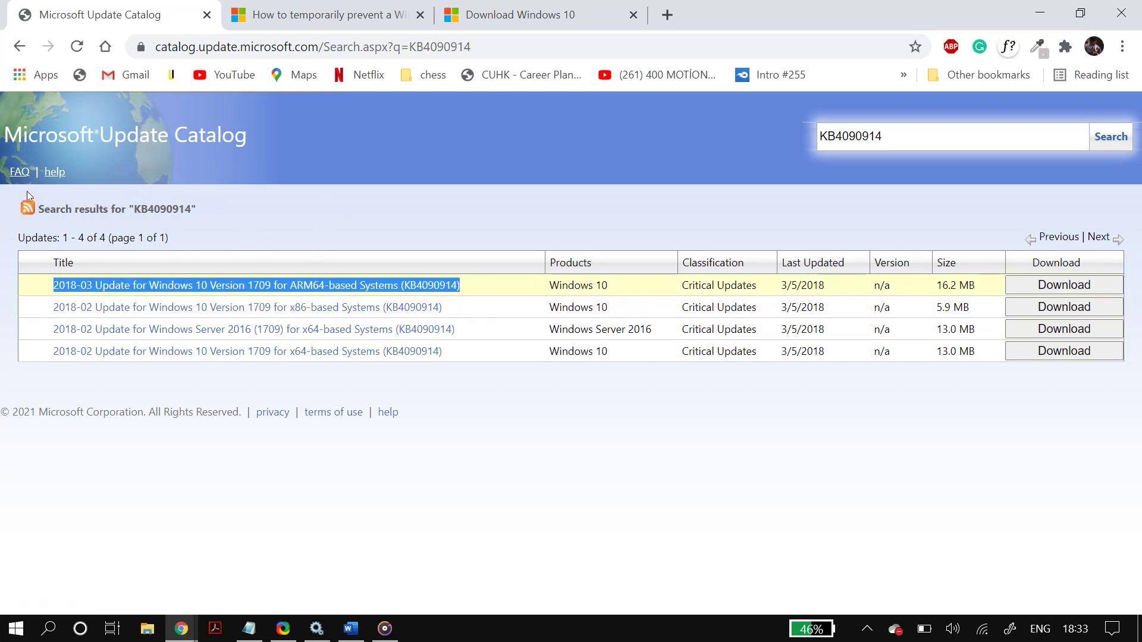
pyautogui.click(378, 269)
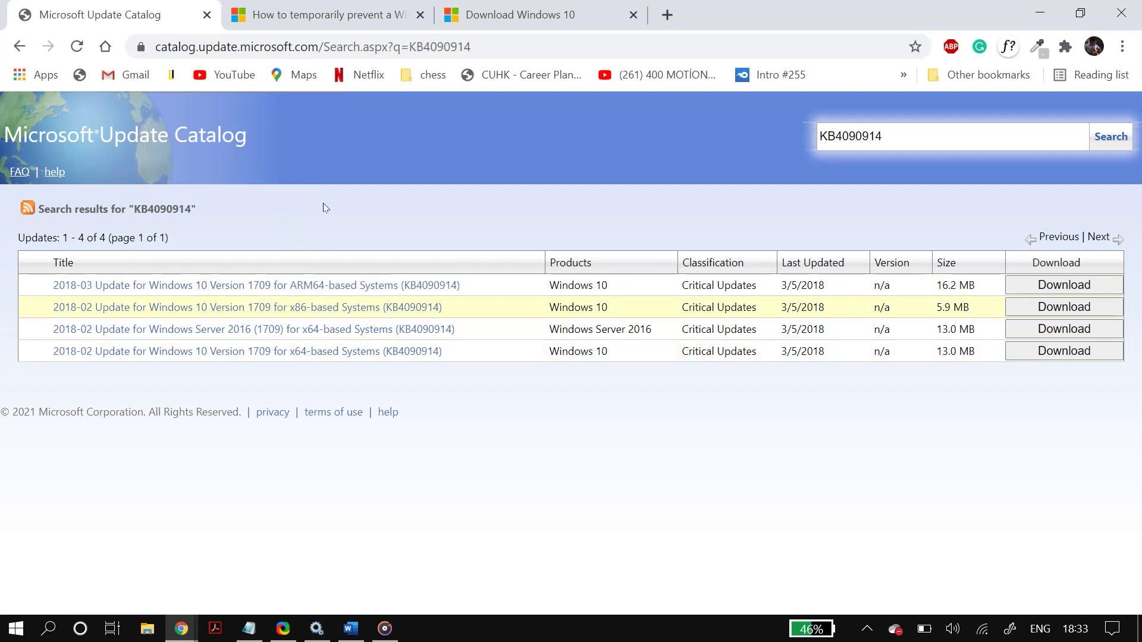
pyautogui.click(1040, 13)
pyautogui.press('super')
# - Open Control Panel's System page to confirm 64-bit Windows 10 Home
pyautogui.write('con')
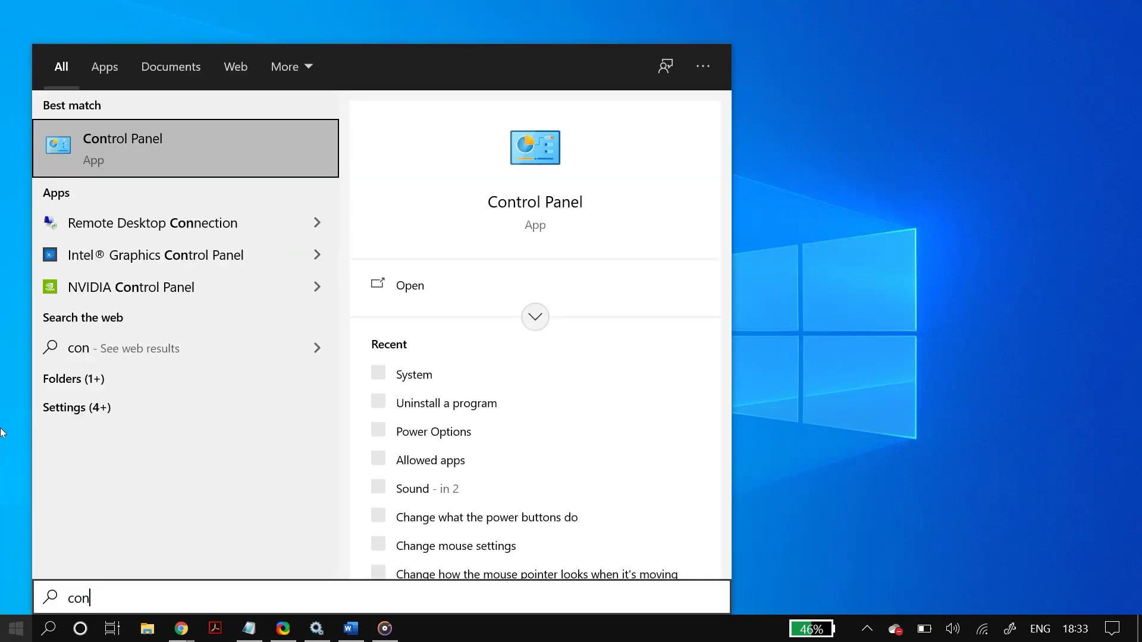
pyautogui.press('Return')
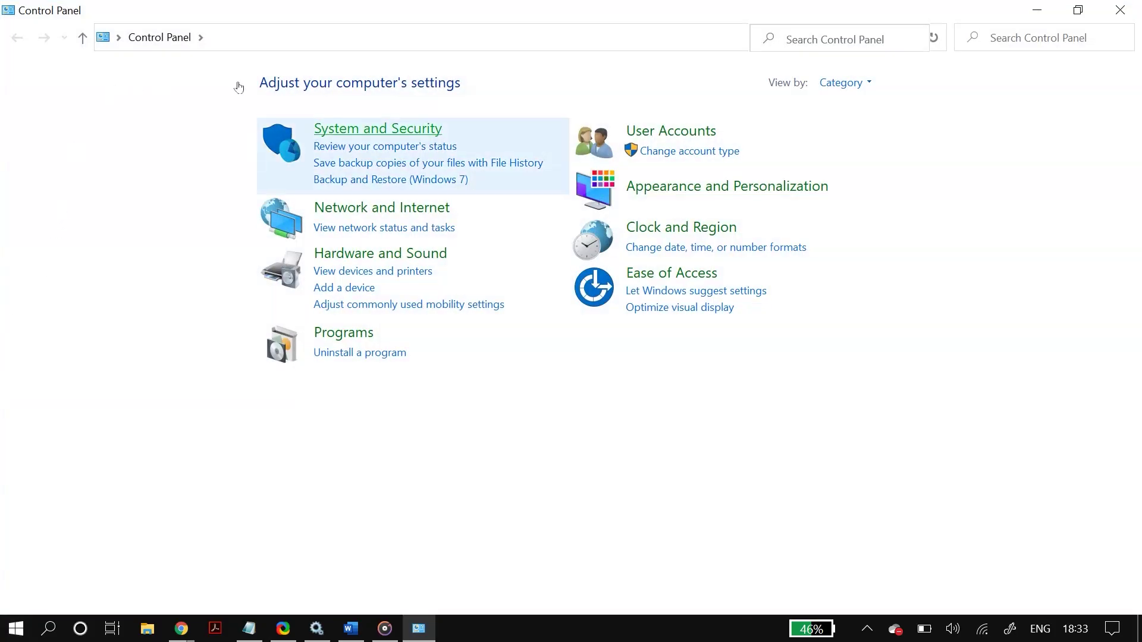
pyautogui.press('Return')
pyautogui.press('Down')
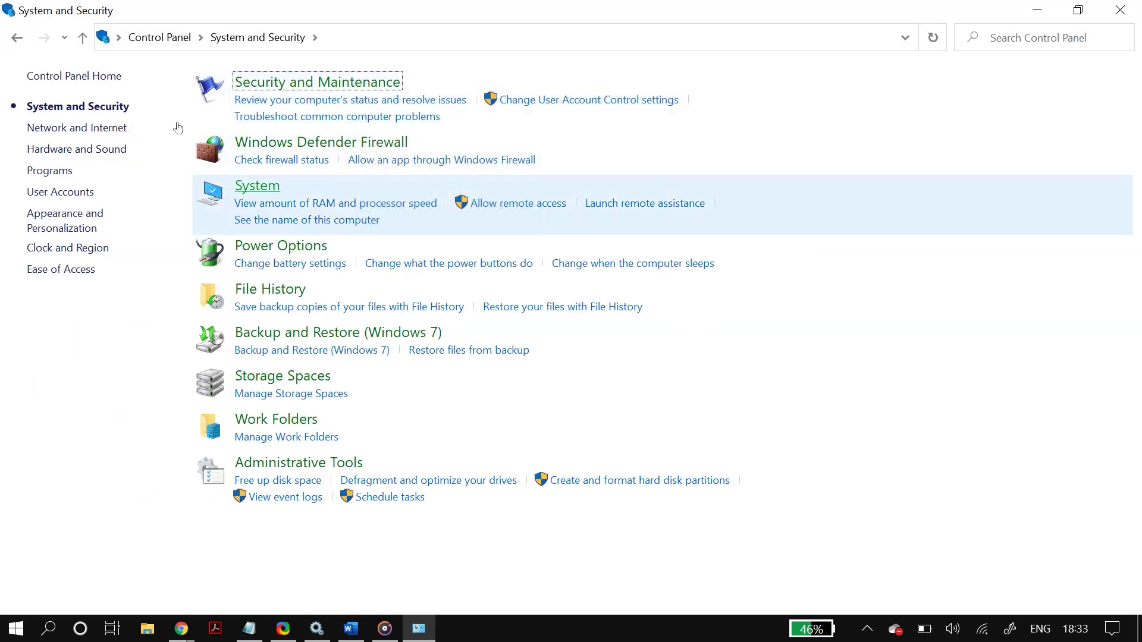
pyautogui.press('Return')
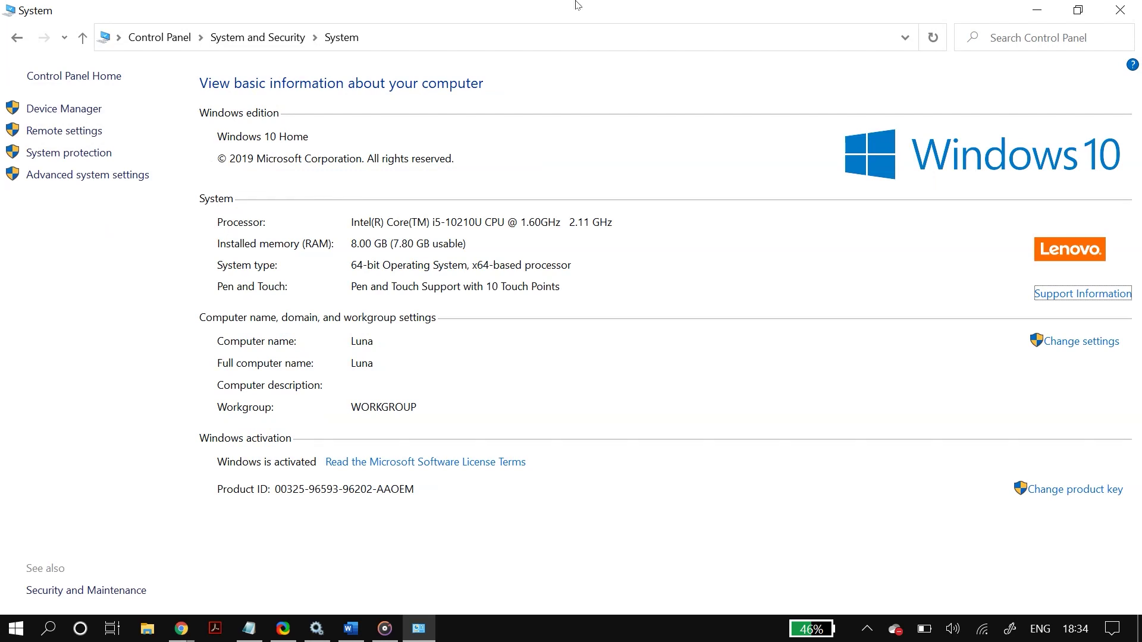
# - Show the desktop and restore the Microsoft Update Catalog KB4090914 window from the taskbar
pyautogui.press('super+d')
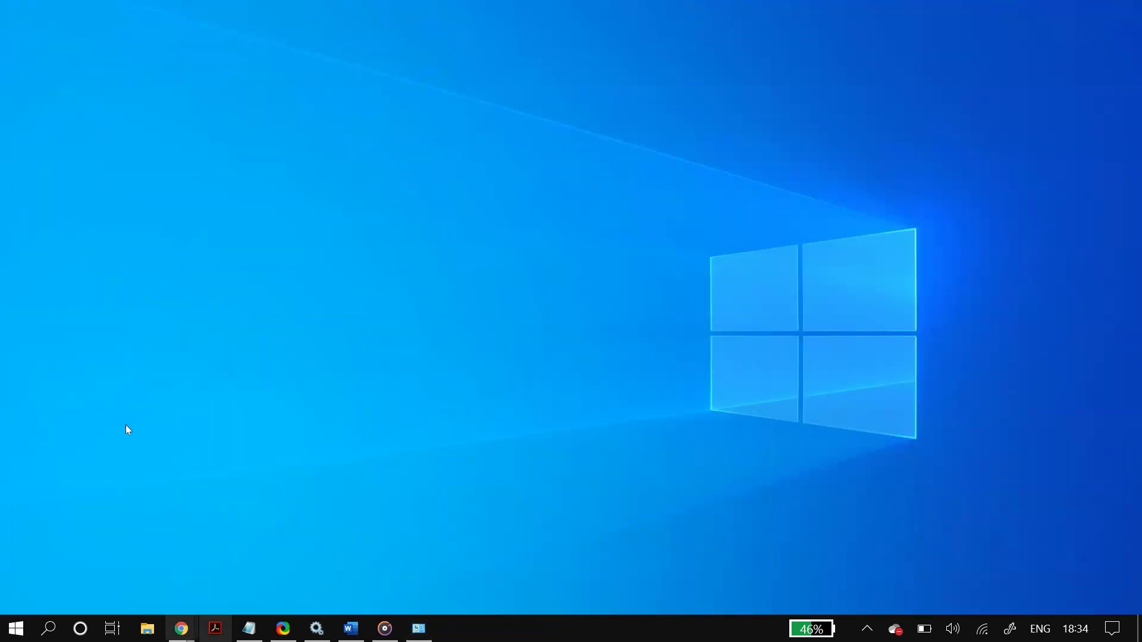
pyautogui.moveTo(182, 629)
pyautogui.click(285, 553)
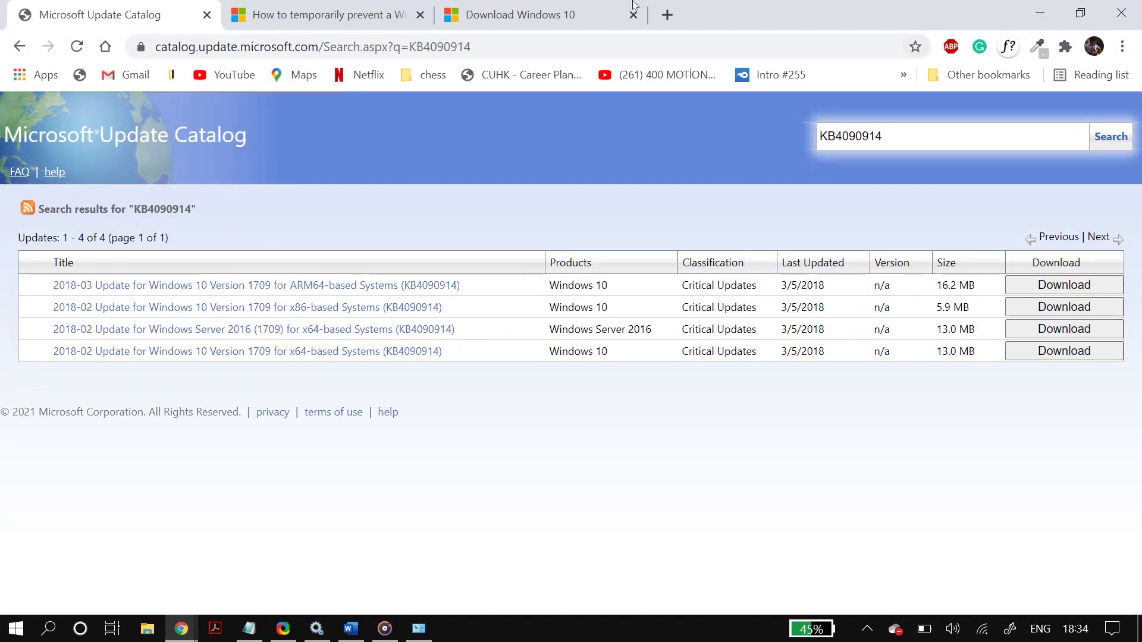
# - Open Settings via an 'se' search, then Update & Security's Windows Update Advanced options
pyautogui.press('super+d')
pyautogui.press('super')
pyautogui.write('se')
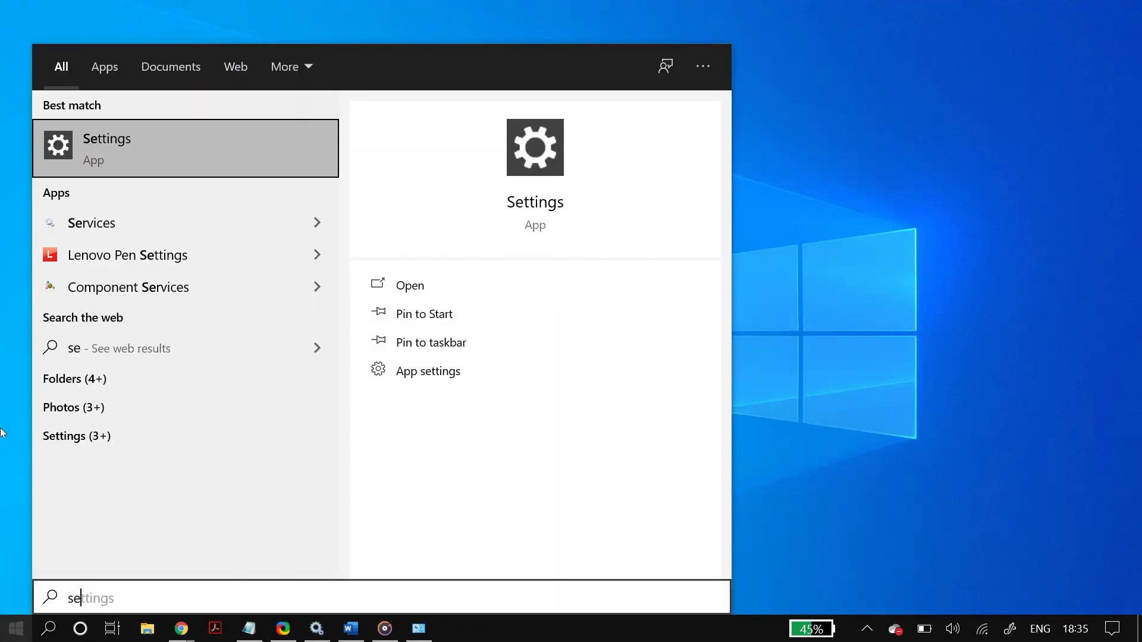
pyautogui.press('Return')
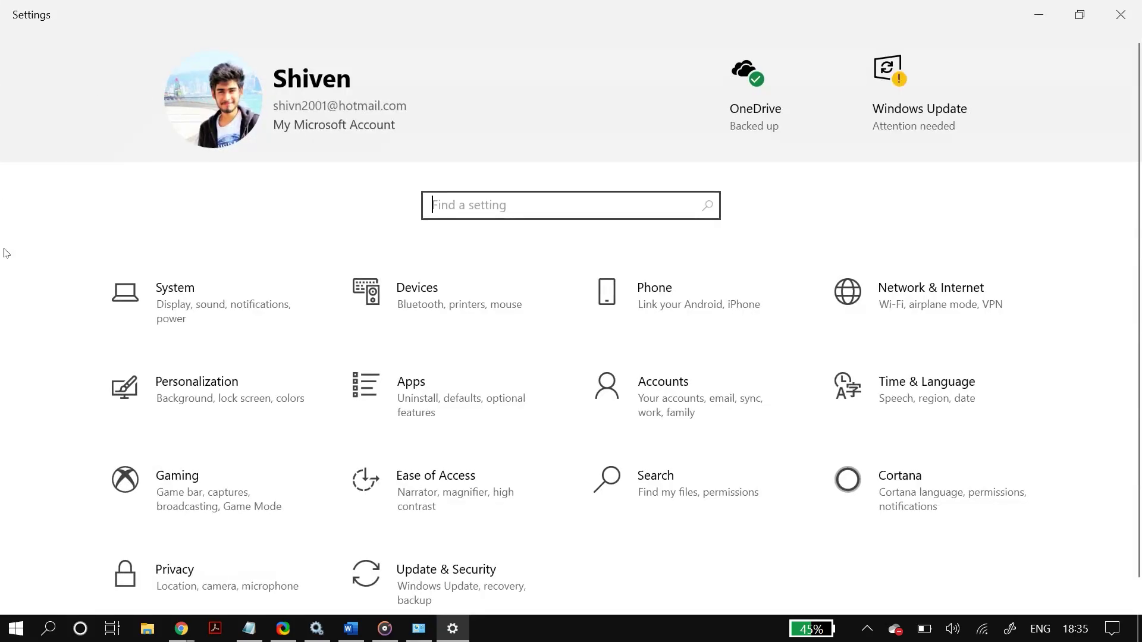
pyautogui.click(404, 572)
pyautogui.scroll(-5, 476, 207)
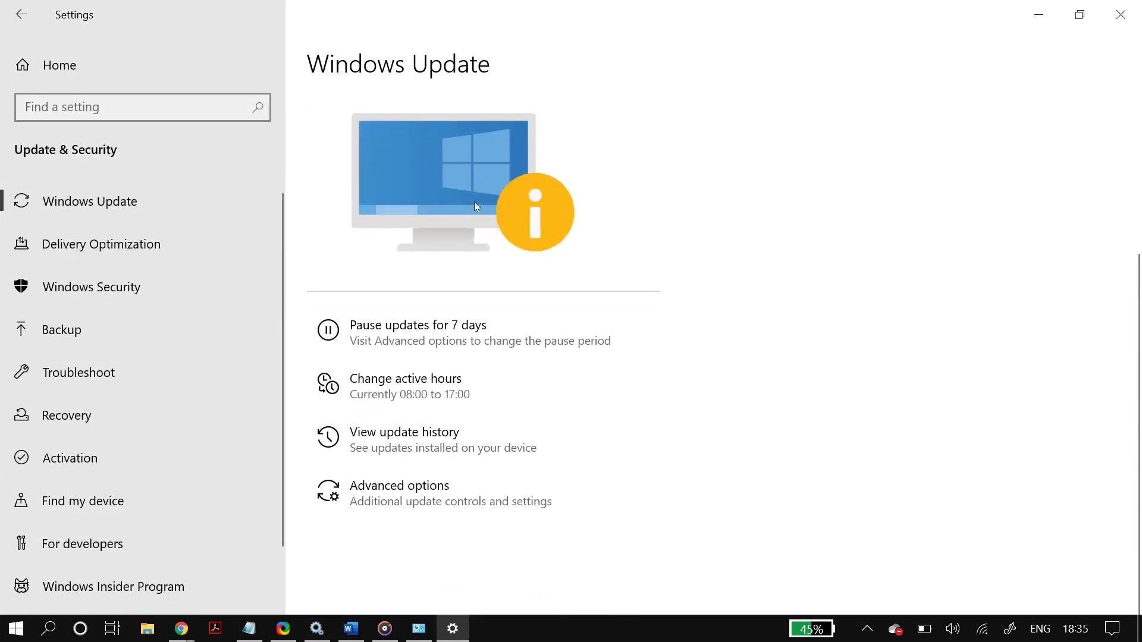
pyautogui.scroll(1, 476, 206)
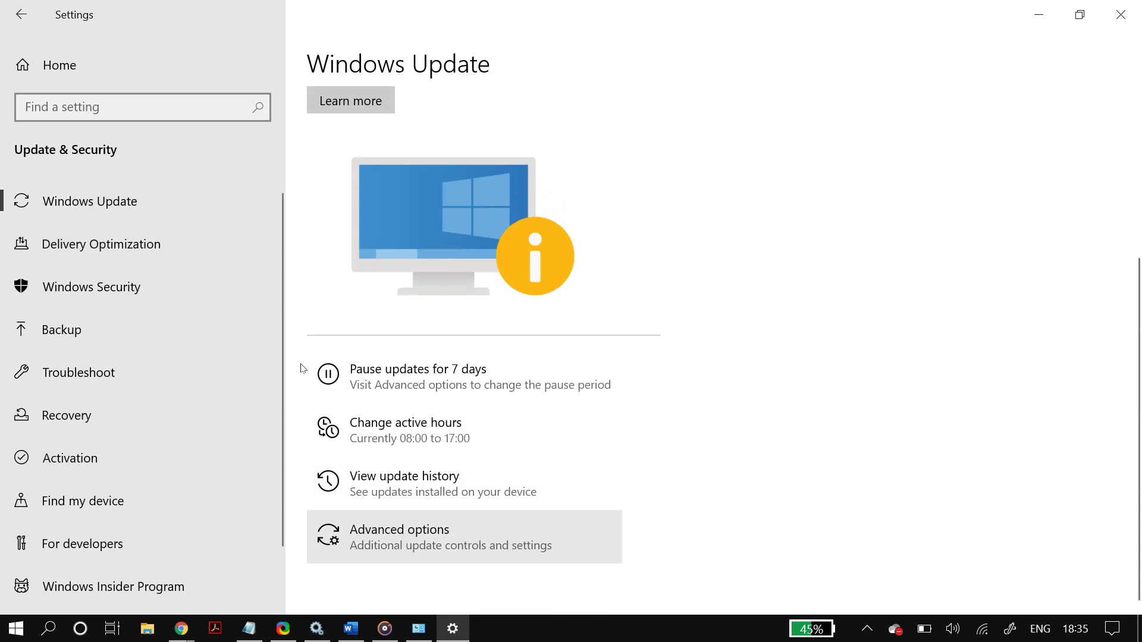
pyautogui.press('Return')
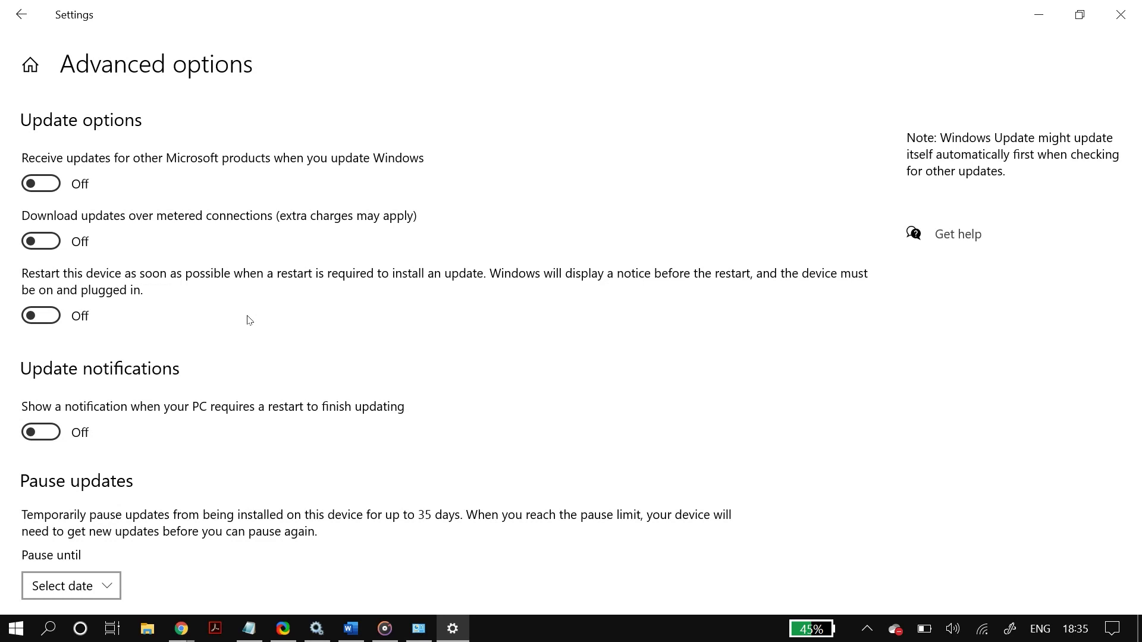
# - Enable other Microsoft product updates, metered-connection downloads and prompt restarts, then open Delivery Optimization
pyautogui.click(33, 168)
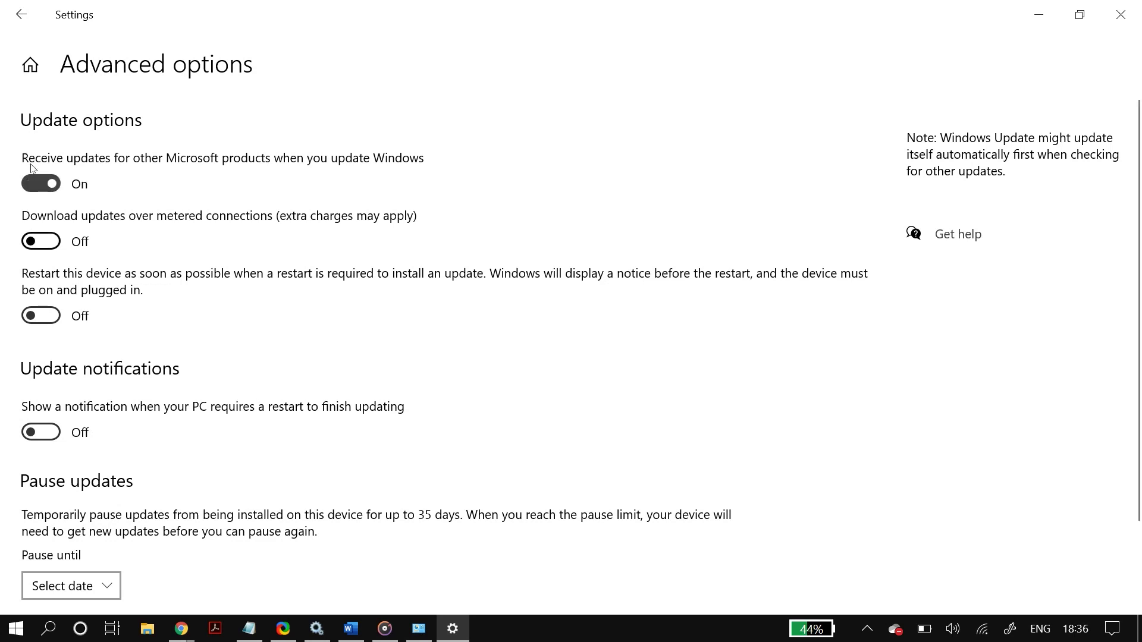
pyautogui.click(40, 240)
pyautogui.click(41, 315)
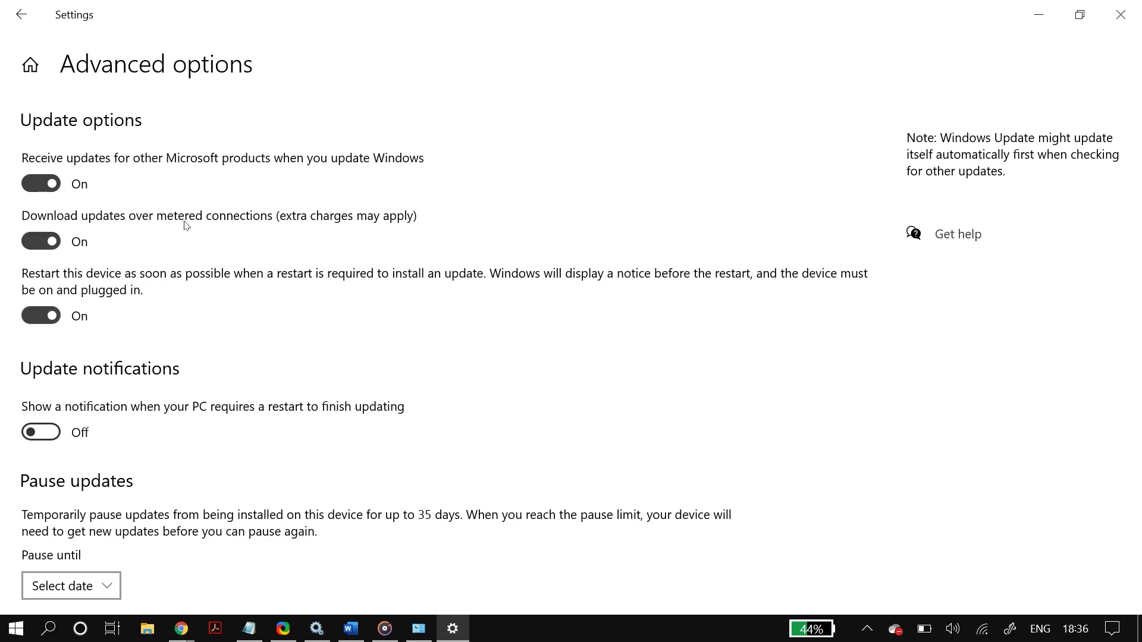
pyautogui.scroll(-2, 185, 225)
pyautogui.click(80, 535)
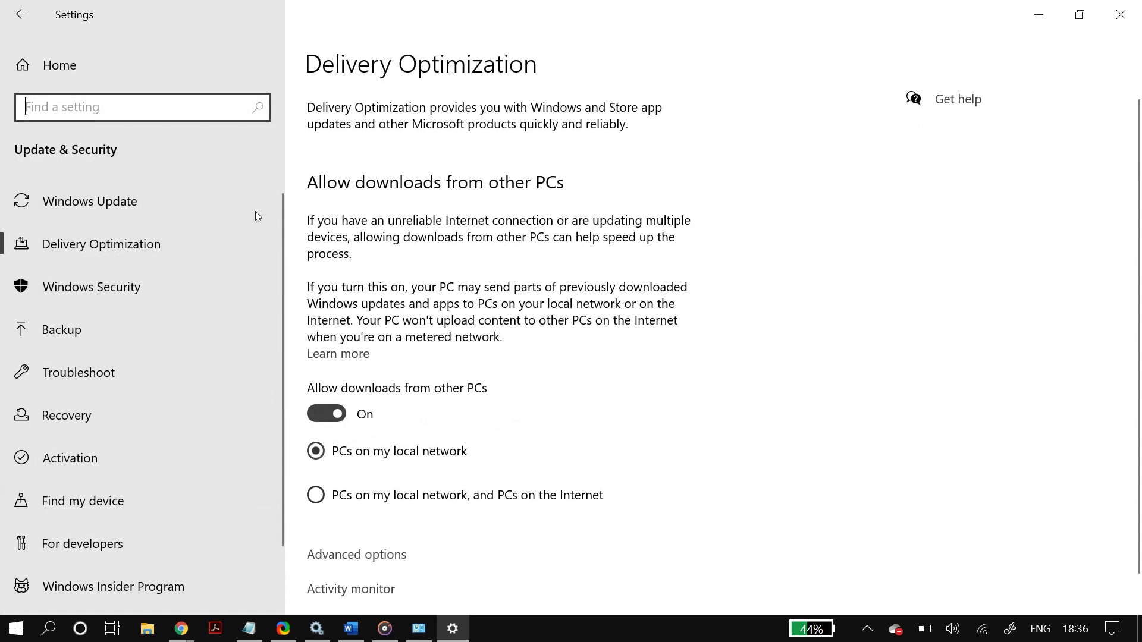
# - Let Delivery Optimization download from PCs on the local network and the Internet, then close Settings
pyautogui.scroll(-1, 255, 212)
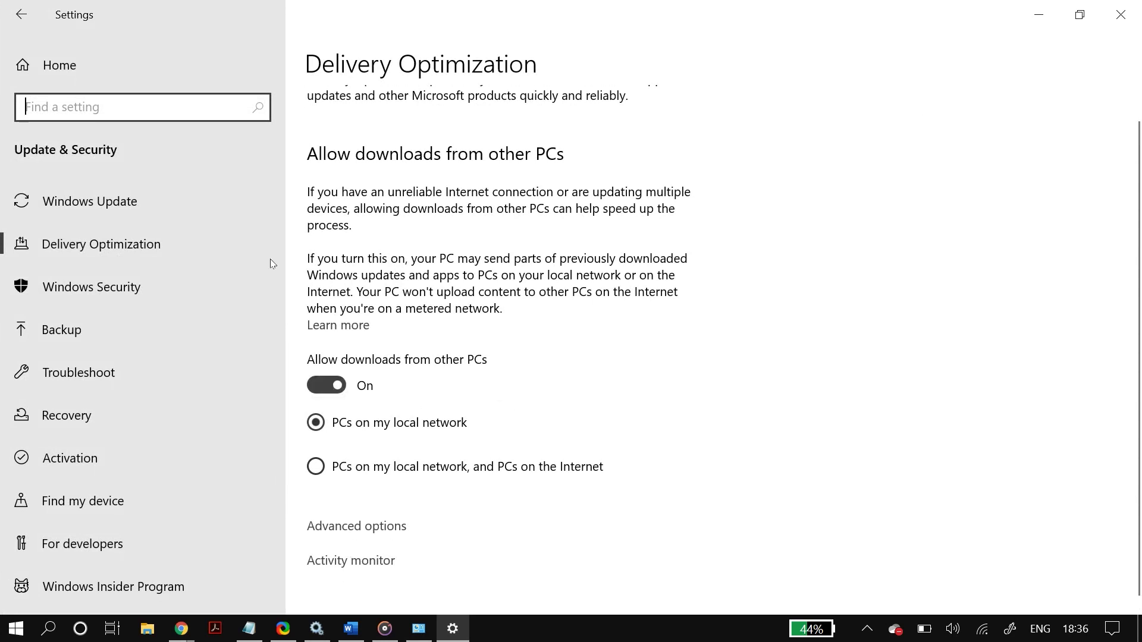
pyautogui.click(346, 467)
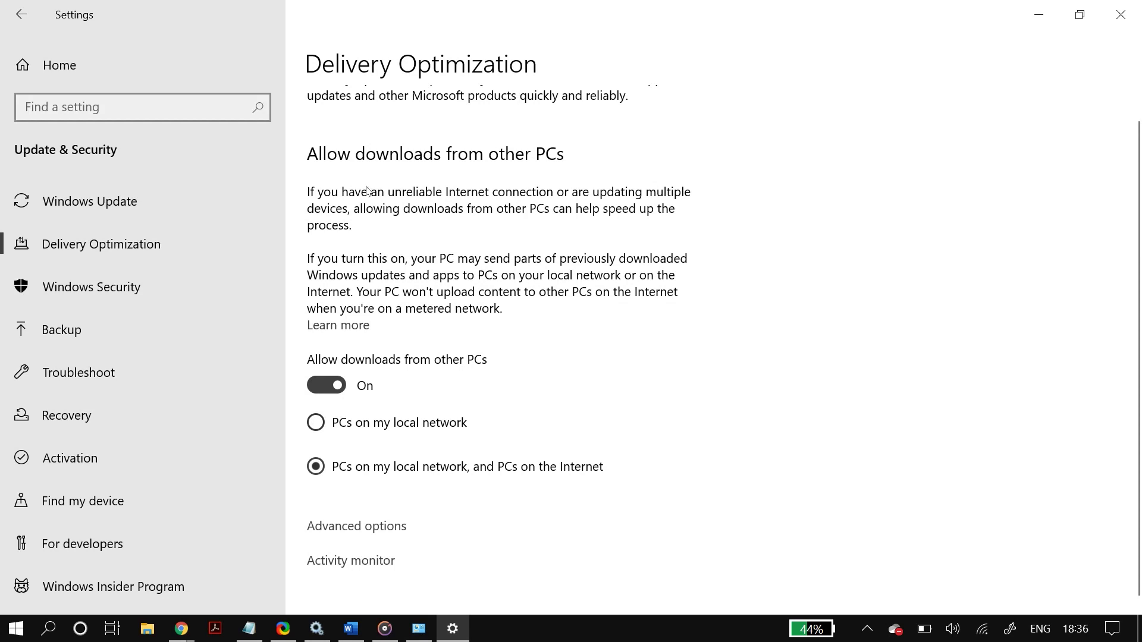
pyautogui.scroll(1, 367, 198)
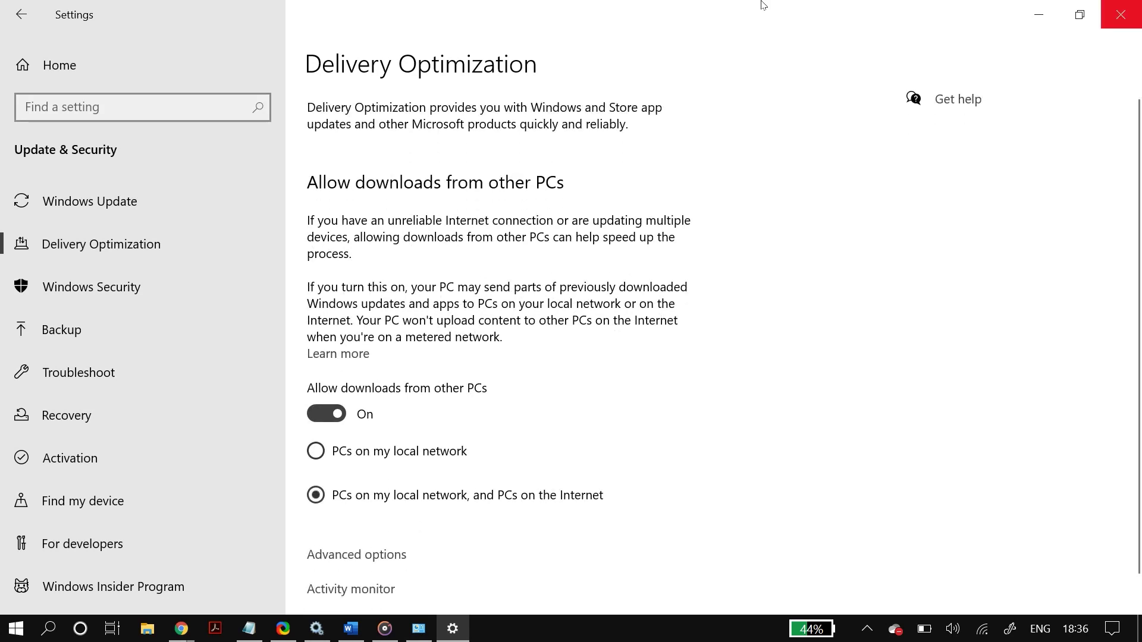
pyautogui.click(1121, 14)
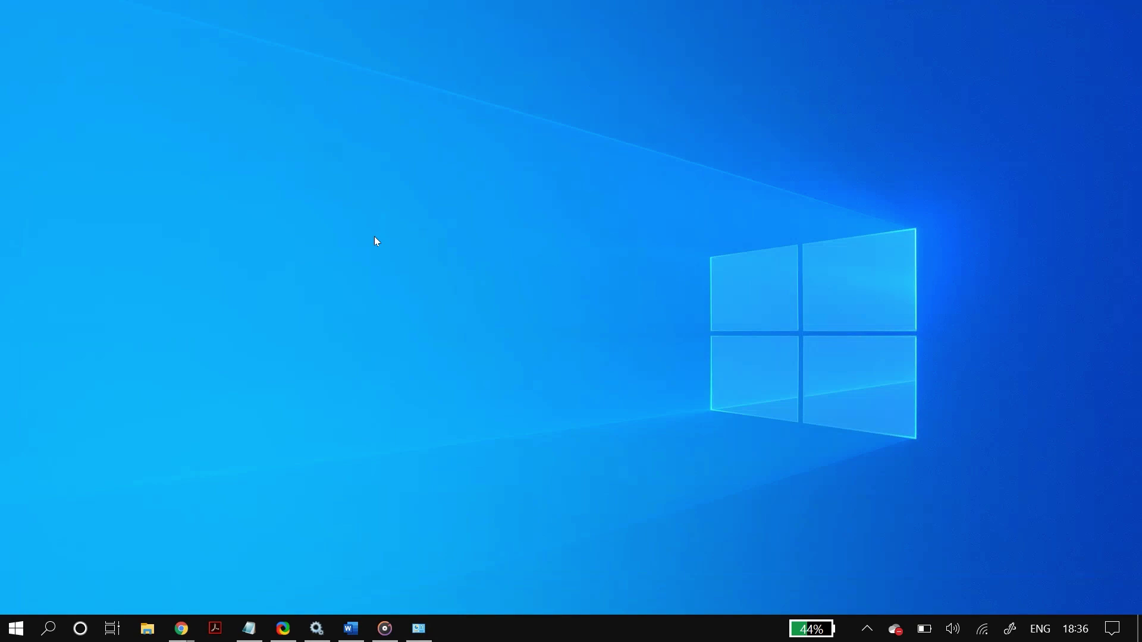
# - Search 'command' from Start and launch Command Prompt as administrator
pyautogui.press('super')
pyautogui.write('command')
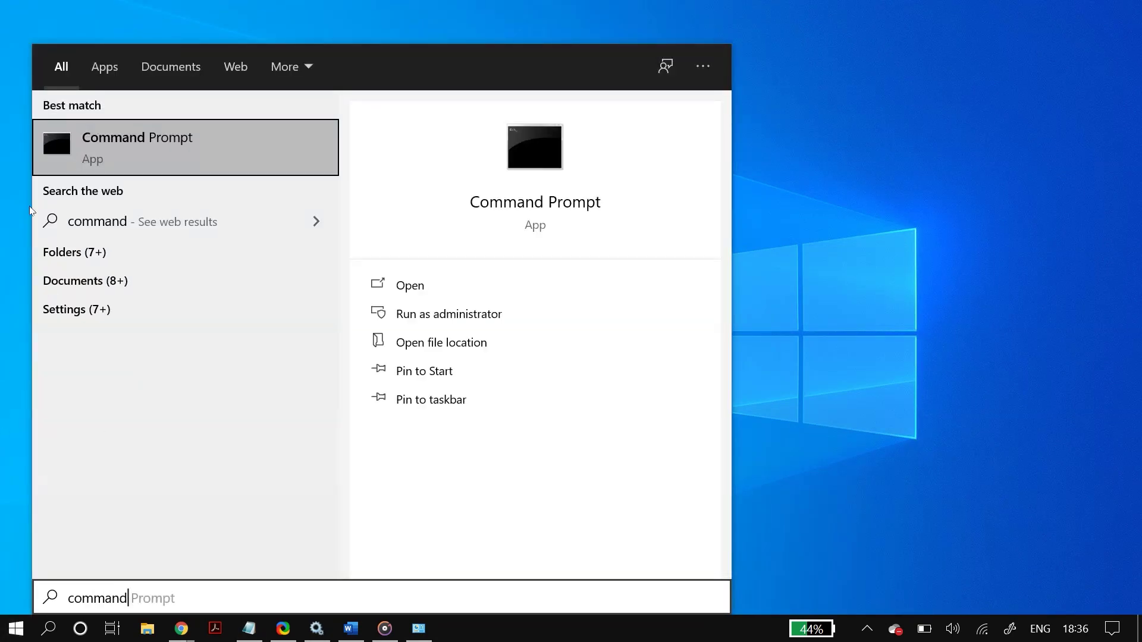
pyautogui.rightClick(233, 163)
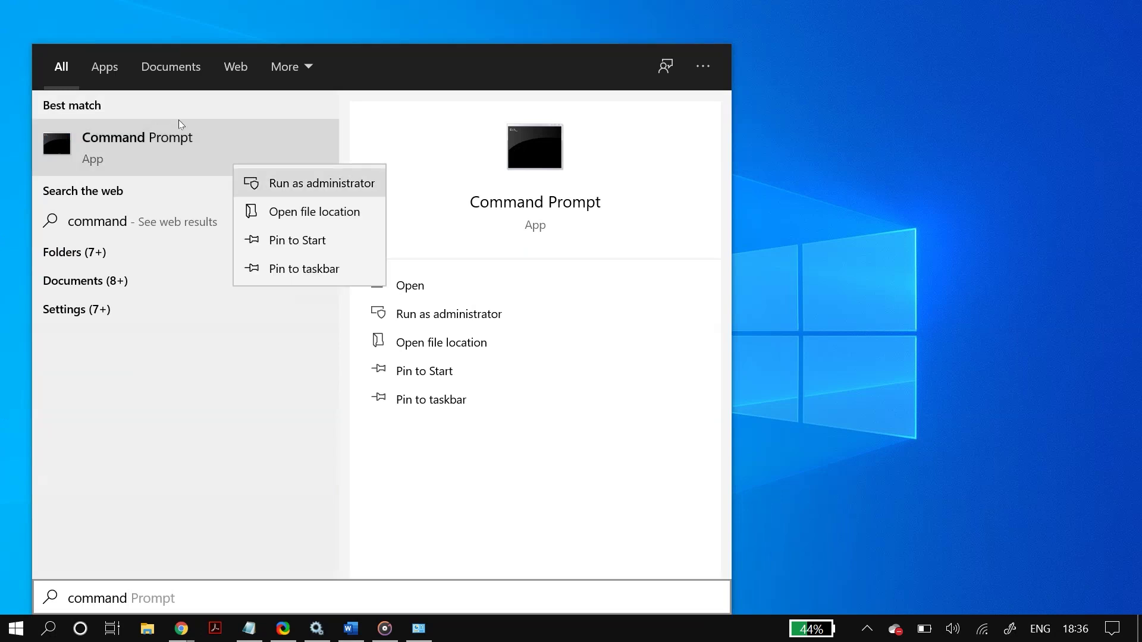
pyautogui.click(271, 181)
pyautogui.press('Return')
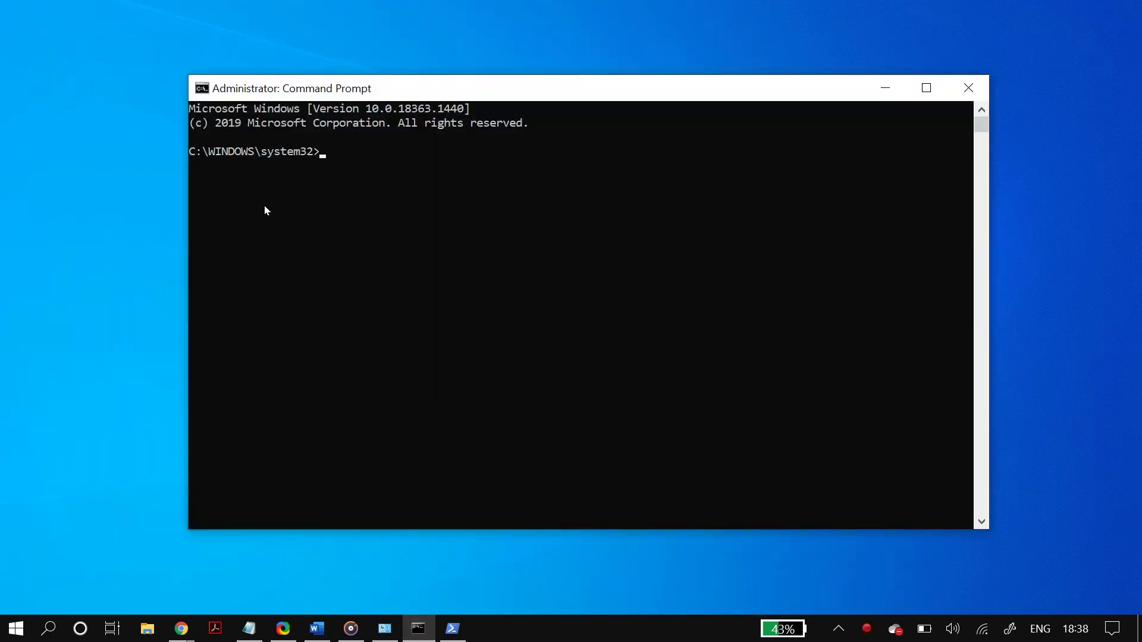
# - Stop wuauserv, attempt renaming SoftwareDistribution, then start wuauserv again
pyautogui.write('net stop wuauserv')
pyautogui.press('Return')
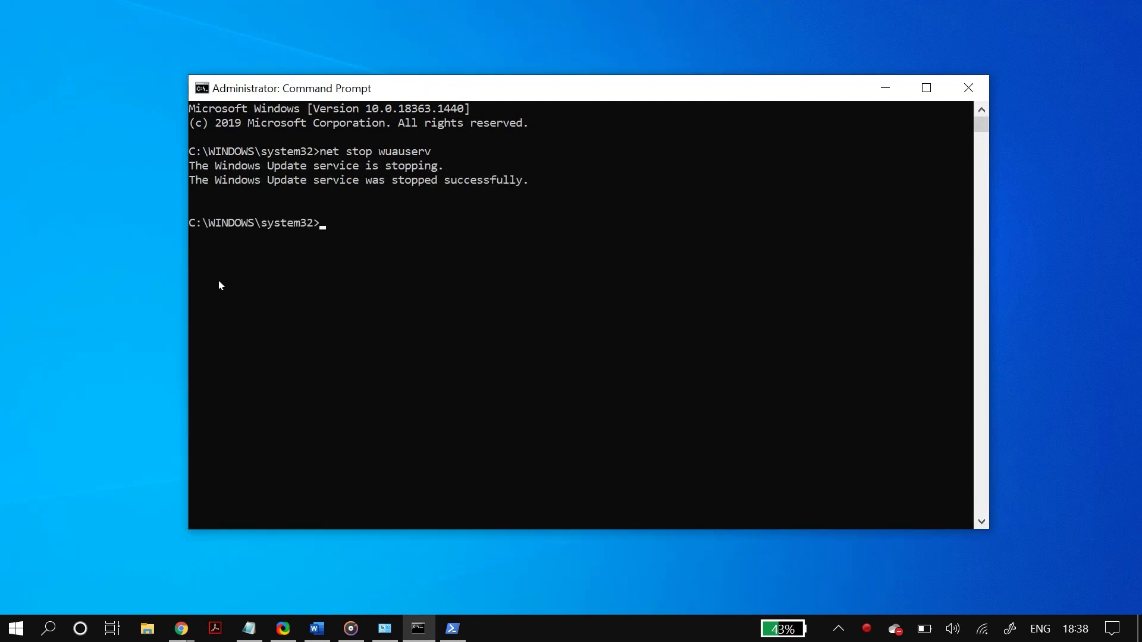
pyautogui.write('ren c:windowsSoftwareDistribution softwaredistribution.old')
pyautogui.press('Return')
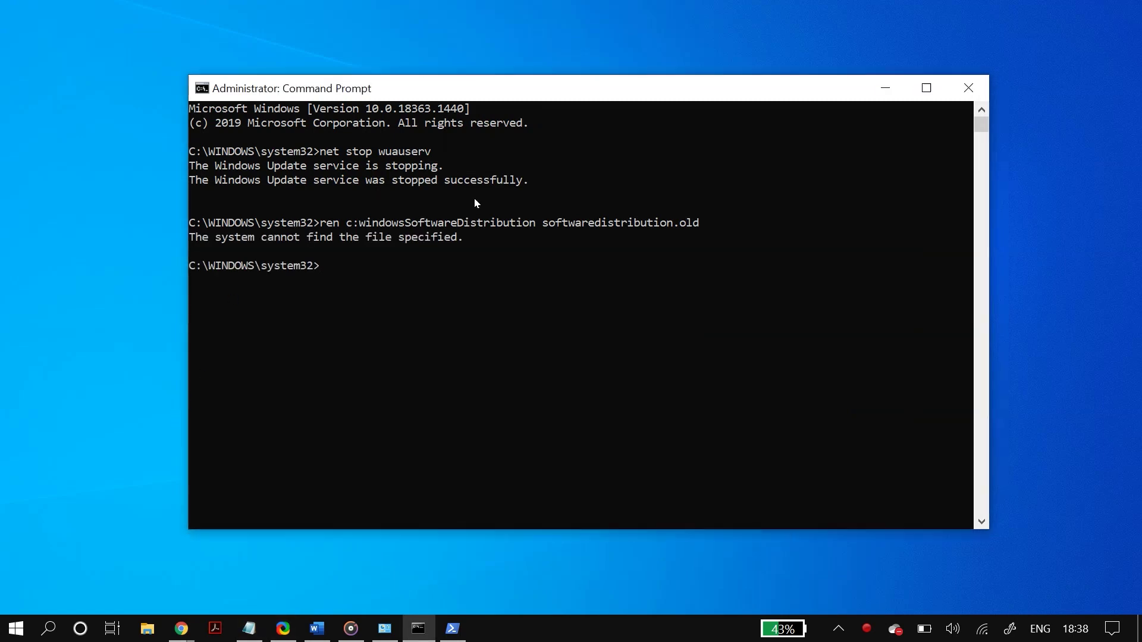
pyautogui.rightClick(474, 198)
pyautogui.press('Return')
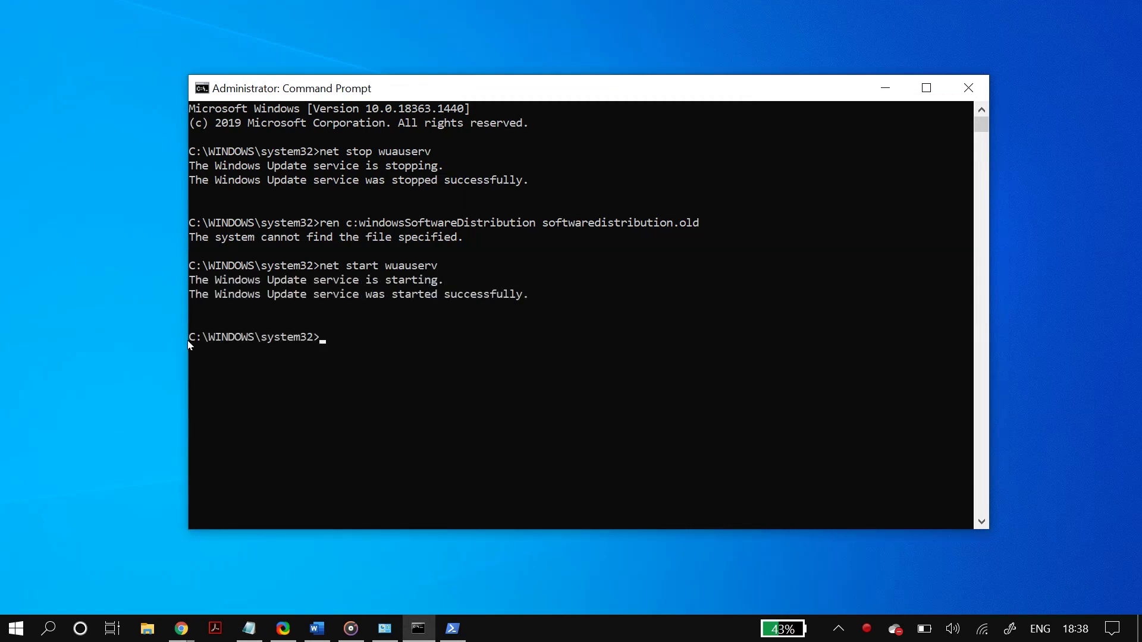
# - Stop the bits, wuauserv and appidsvc services with net stop commands
pyautogui.rightClick(265, 241)
pyautogui.press('Return')
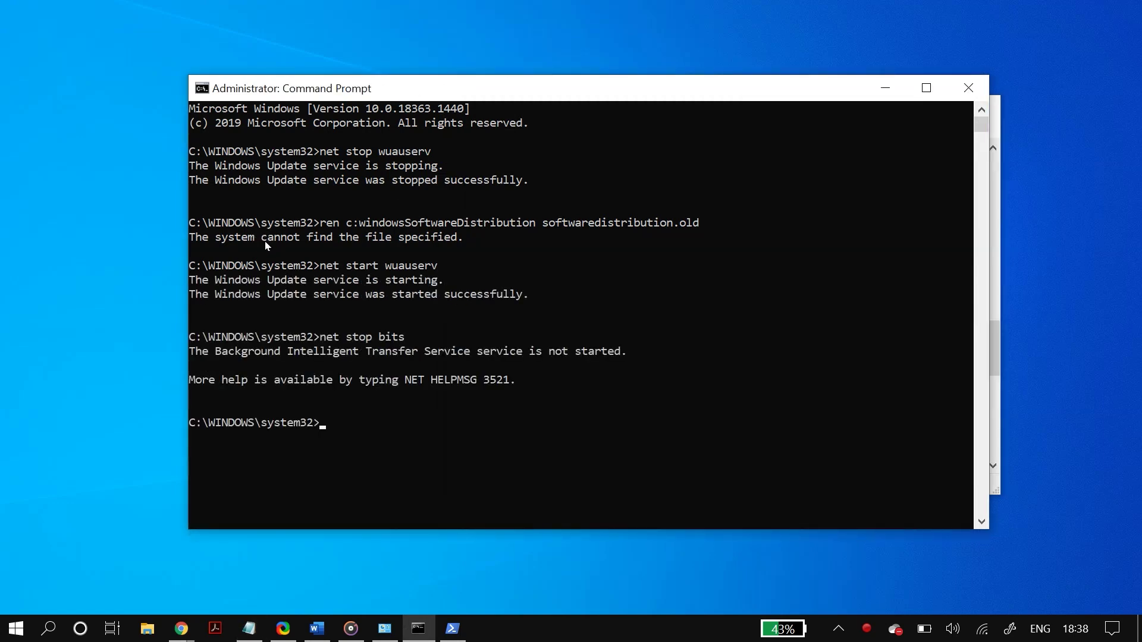
pyautogui.rightClick(258, 289)
pyautogui.press('Return')
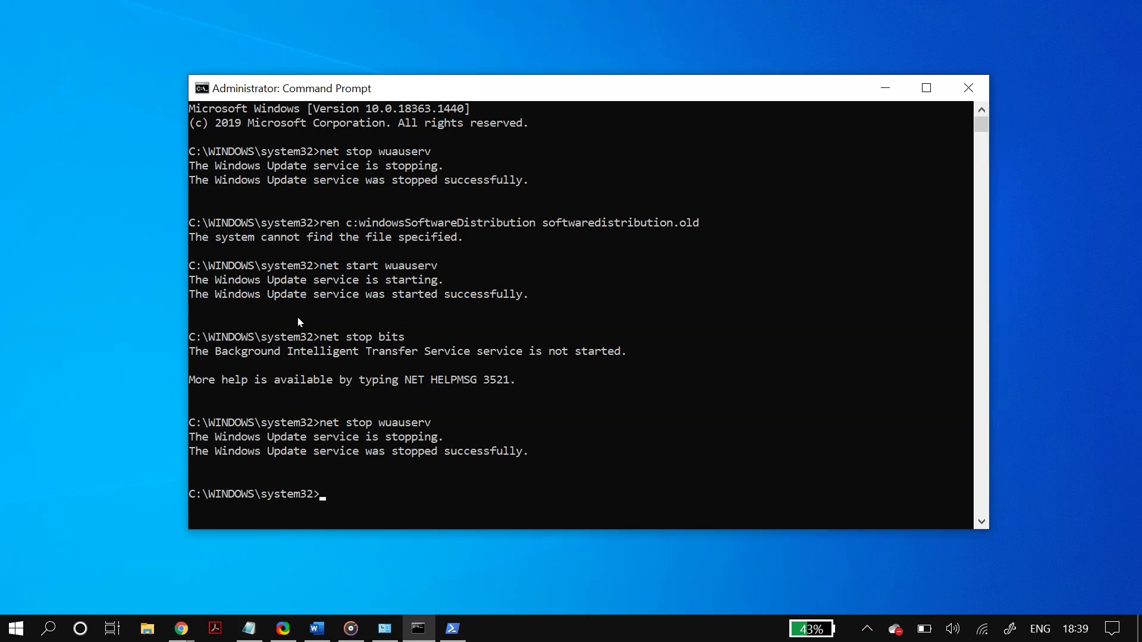
pyautogui.rightClick(299, 310)
pyautogui.press('Return')
# - Run dism /online /cleanup-image /checkhealth, fixing the mistyped option
pyautogui.write('dism /online /clean-up')
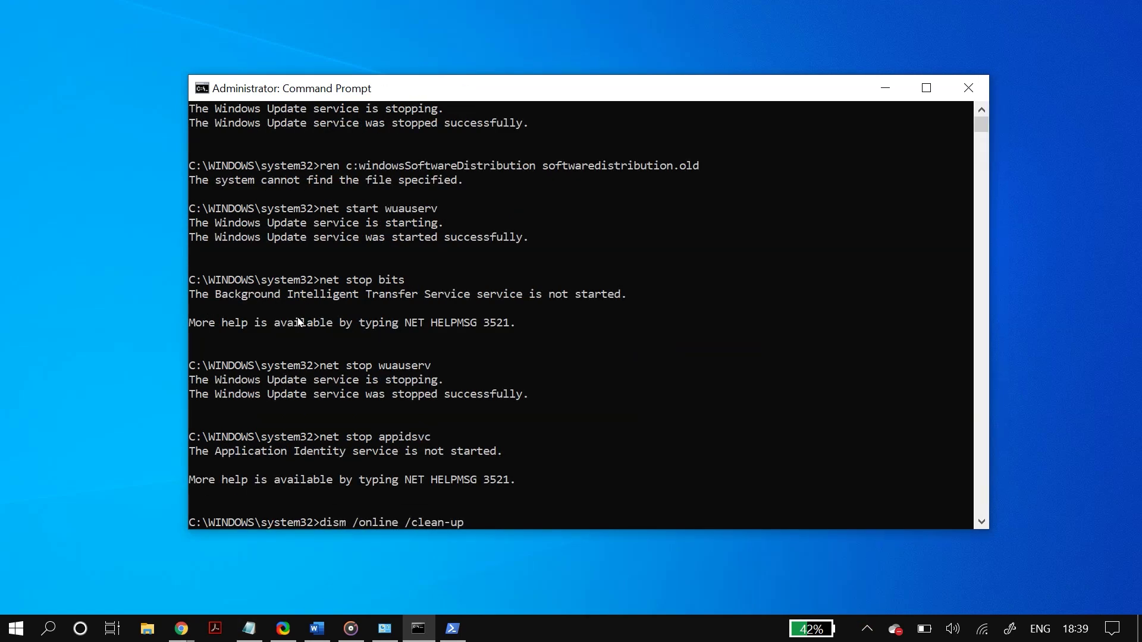
pyautogui.press('BackSpace')
pyautogui.press('BackSpace')
pyautogui.press('BackSpace')
pyautogui.write('up-image /checkhealth')
pyautogui.press('Return')
# - Run dism /online /cleanup-image /scanhealth after correcting its misspelling, then close Command Prompt
pyautogui.press('Up')
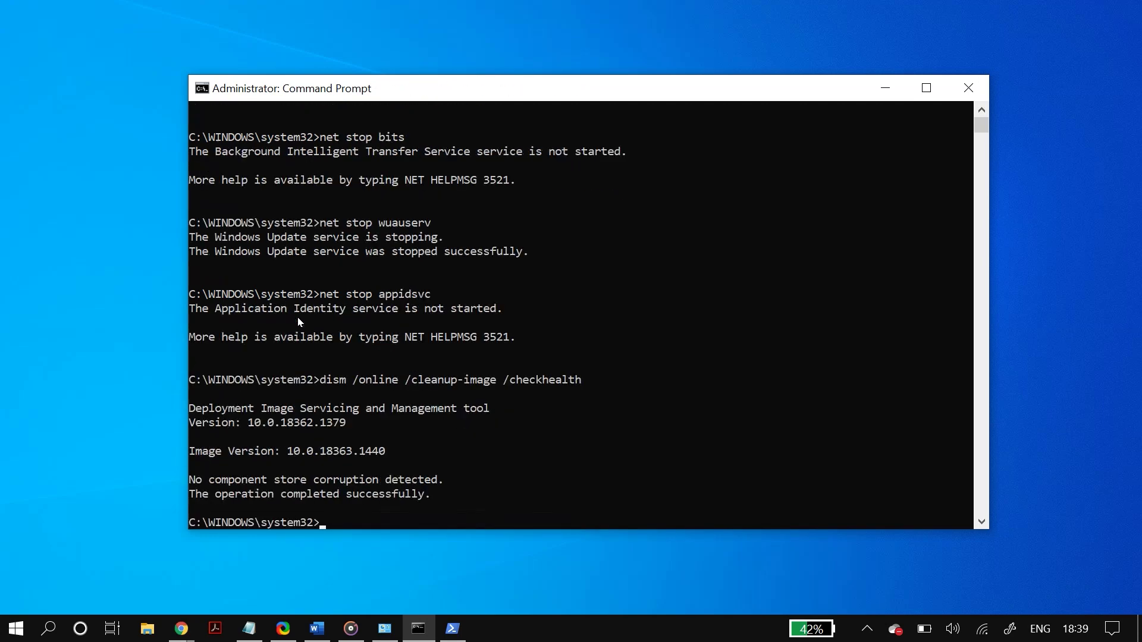
pyautogui.press('BackSpace')
pyautogui.press('BackSpace')
pyautogui.press('BackSpace')
pyautogui.press('BackSpace')
pyautogui.press('BackSpace')
pyautogui.press('BackSpace')
pyautogui.press('BackSpace')
pyautogui.press('BackSpace')
pyautogui.press('BackSpace')
pyautogui.press('BackSpace')
pyautogui.press('BackSpace')
pyautogui.write('scanealth')
pyautogui.press('Return')
pyautogui.press('Up')
pyautogui.press('Left')
pyautogui.press('Left')
pyautogui.press('Left')
pyautogui.press('Left')
pyautogui.write('h')
pyautogui.press('BackSpace')
pyautogui.press('Left')
pyautogui.write('h')
pyautogui.press('Return')
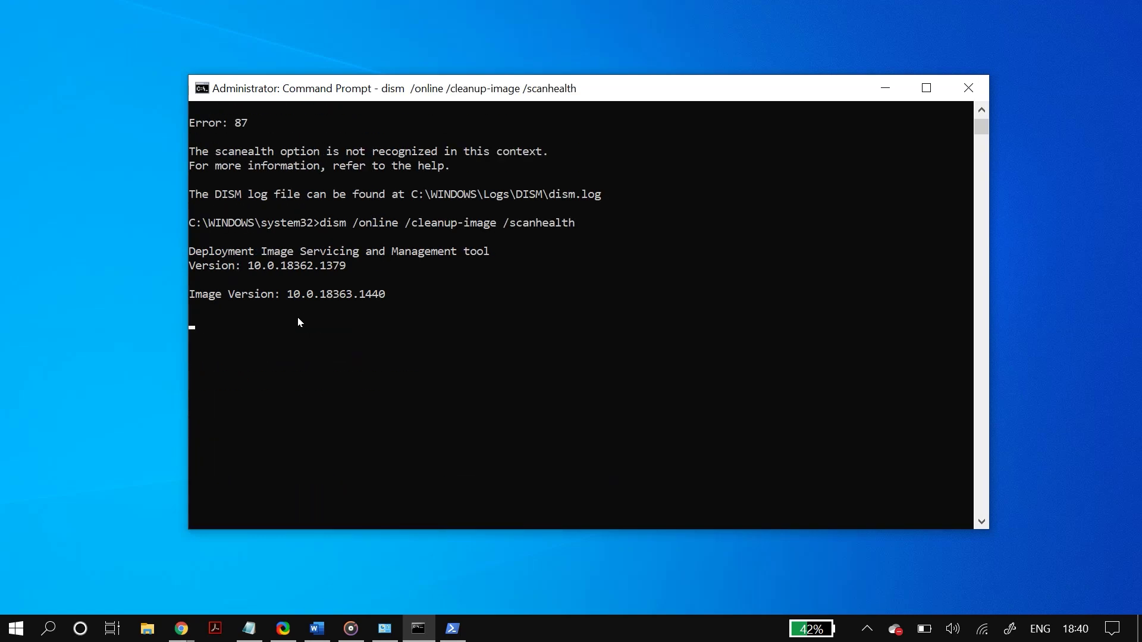
pyautogui.click(968, 88)
# - Search 'powershel' from Start and run Windows PowerShell as administrator
pyautogui.press('super')
pyautogui.press('super')
pyautogui.press('super')
pyautogui.write('power')
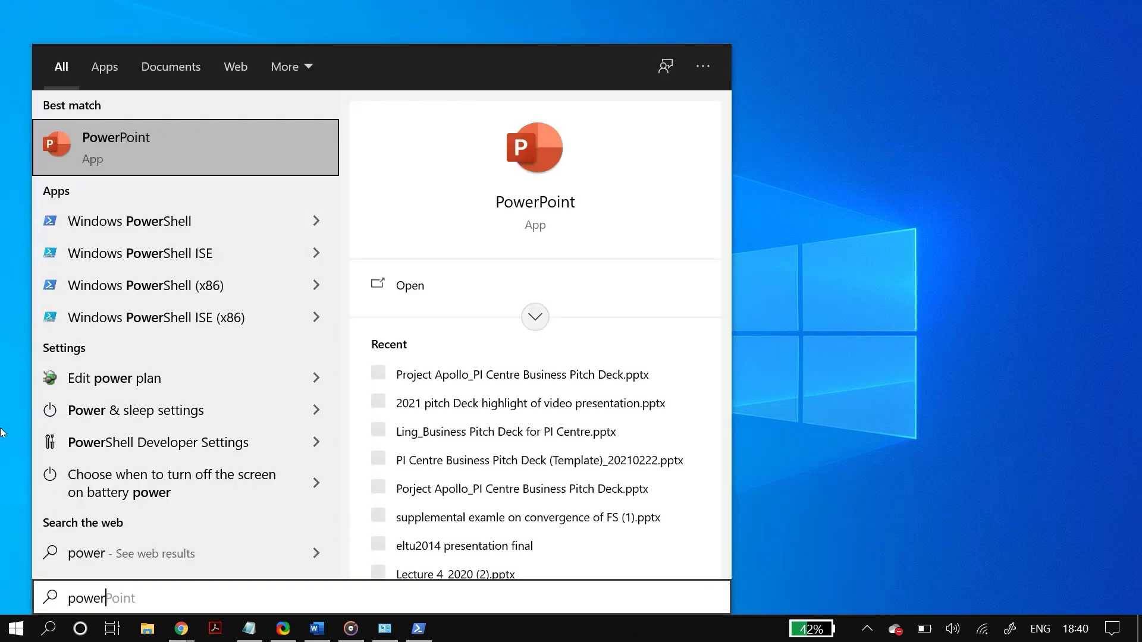
pyautogui.write('shel')
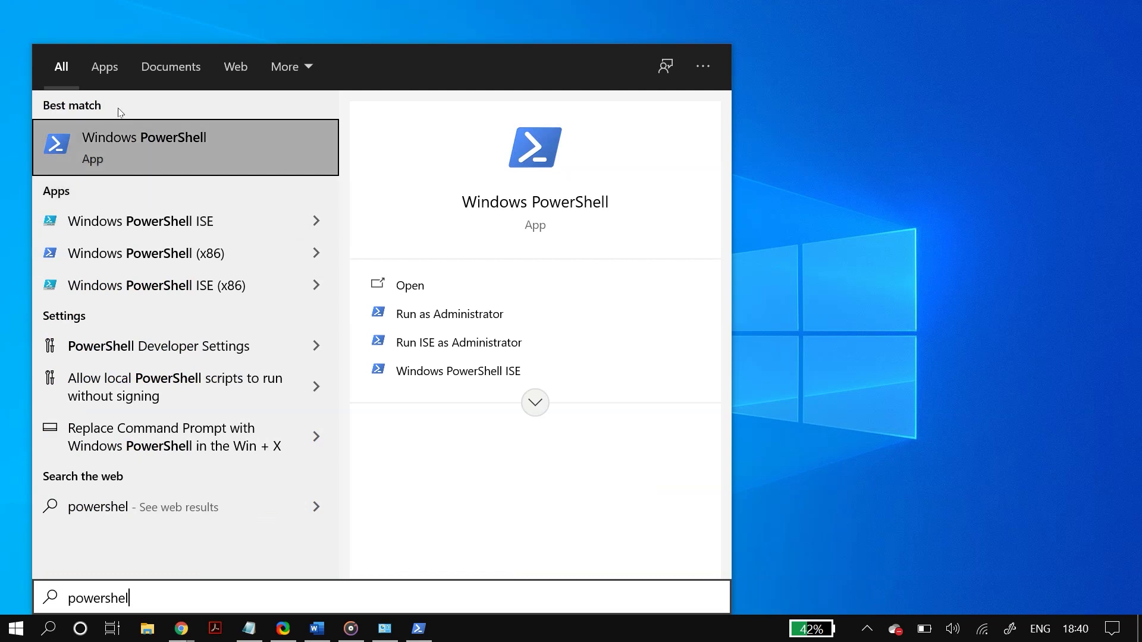
pyautogui.rightClick(178, 164)
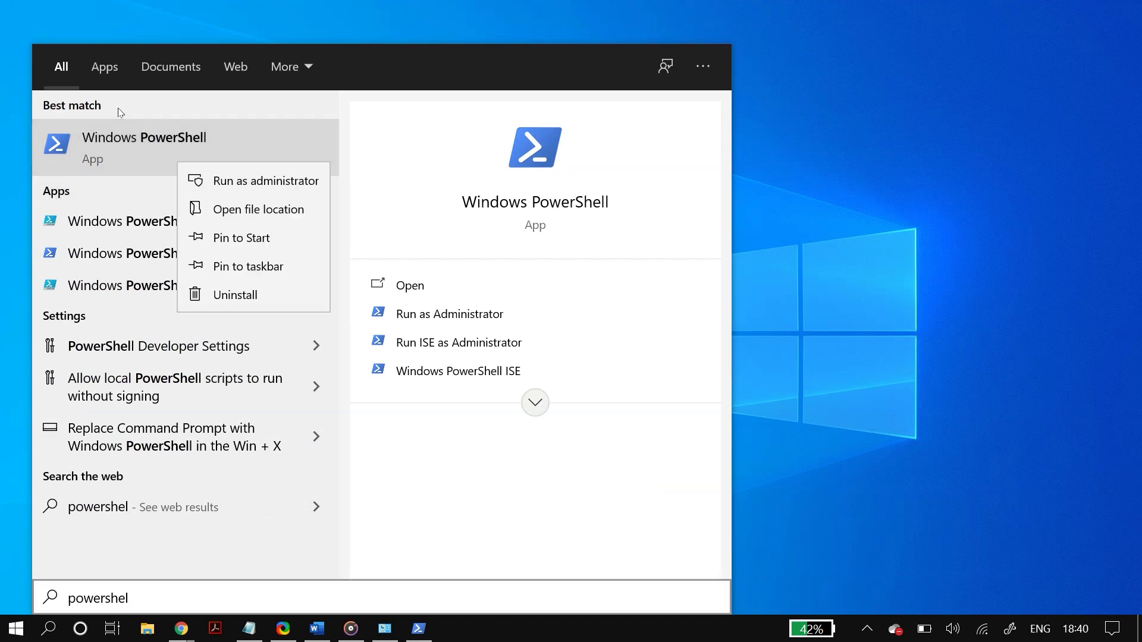
pyautogui.press('Return')
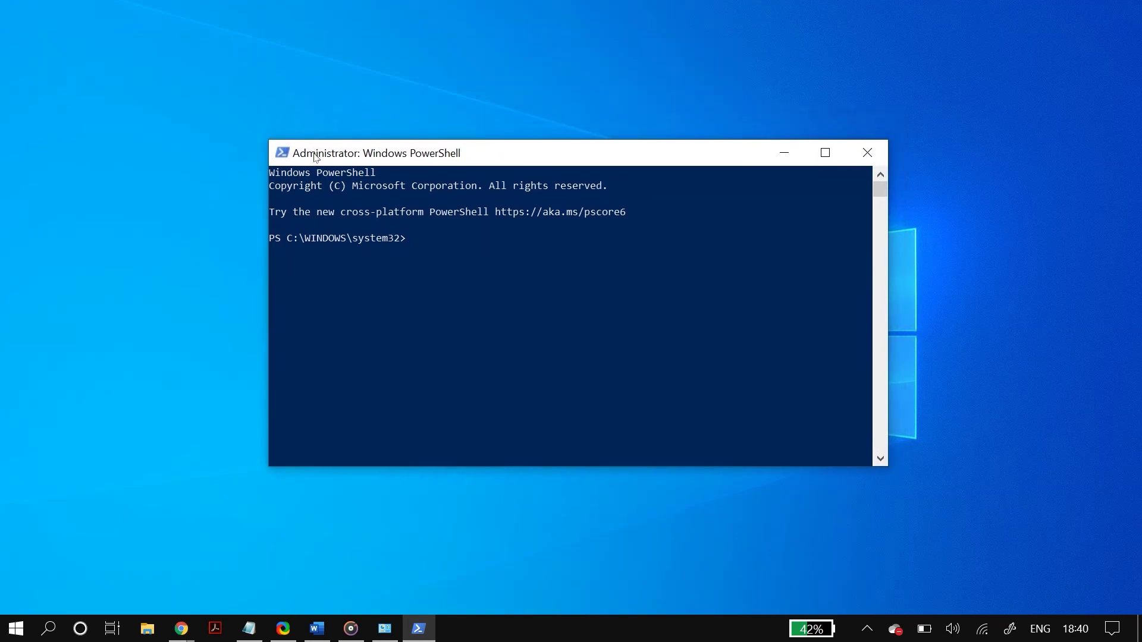
# - Set the execution policy to Unrestricted, confirm with Y, and run ./Reset-WindowsUpdate.ps1
pyautogui.rightClick(407, 235)
pyautogui.press('Return')
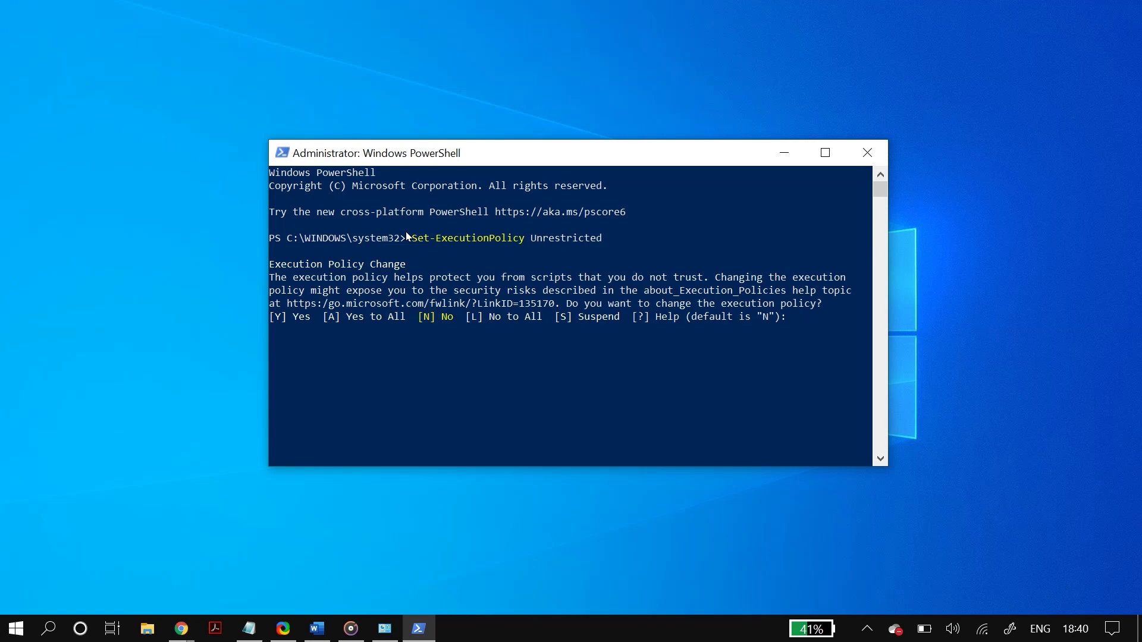
pyautogui.write('Y')
pyautogui.press('Return')
pyautogui.rightClick(492, 196)
pyautogui.press('Return')
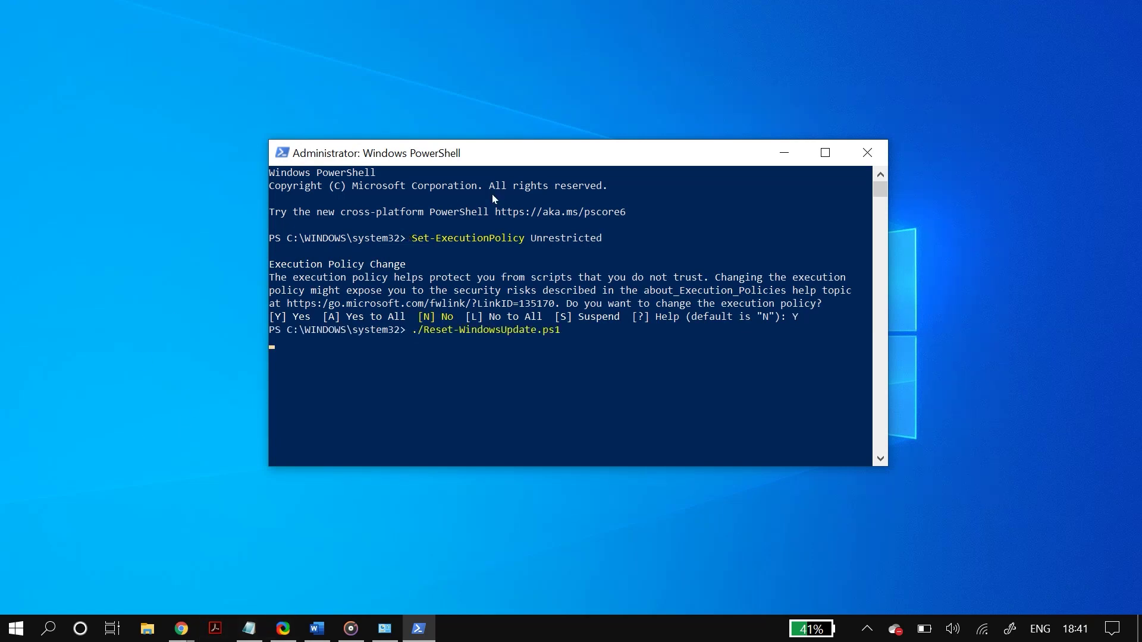
# - Restore the Default execution policy and confirm with Y
pyautogui.rightClick(288, 348)
pyautogui.press('Return')
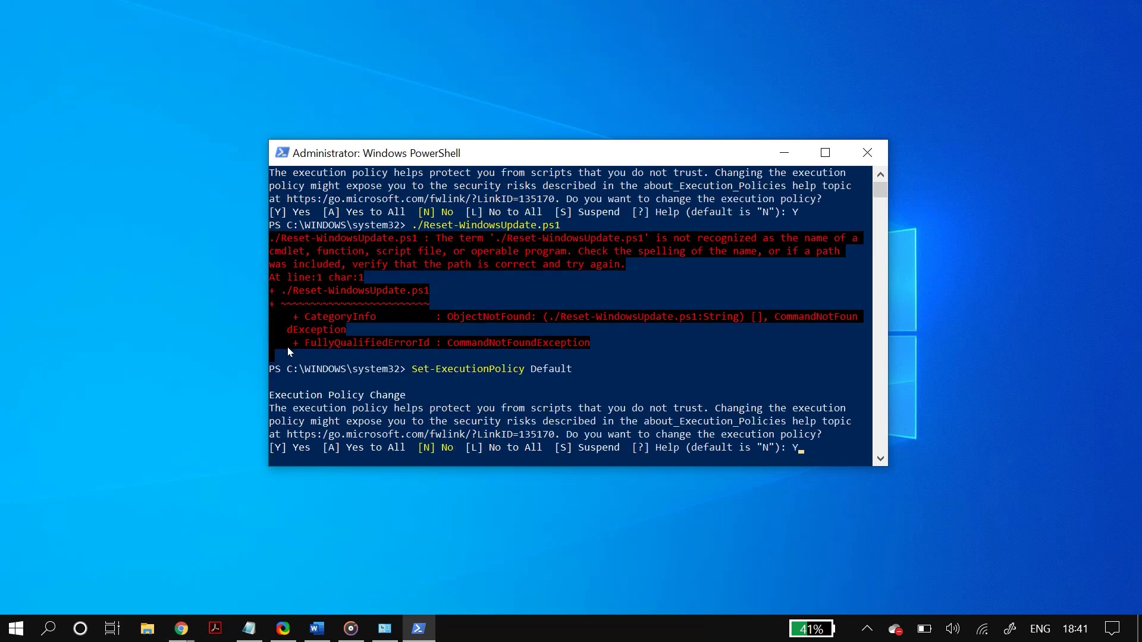
pyautogui.write('Y')
pyautogui.press('Return')
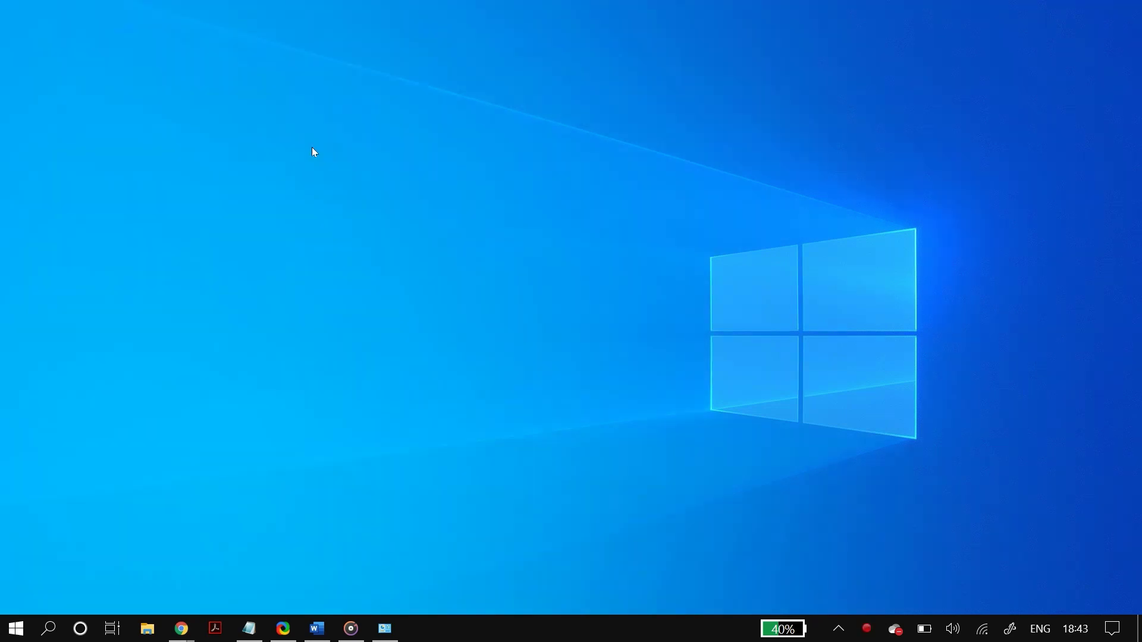
# - Search 'sett' from Start and launch the Settings app
pyautogui.press('super')
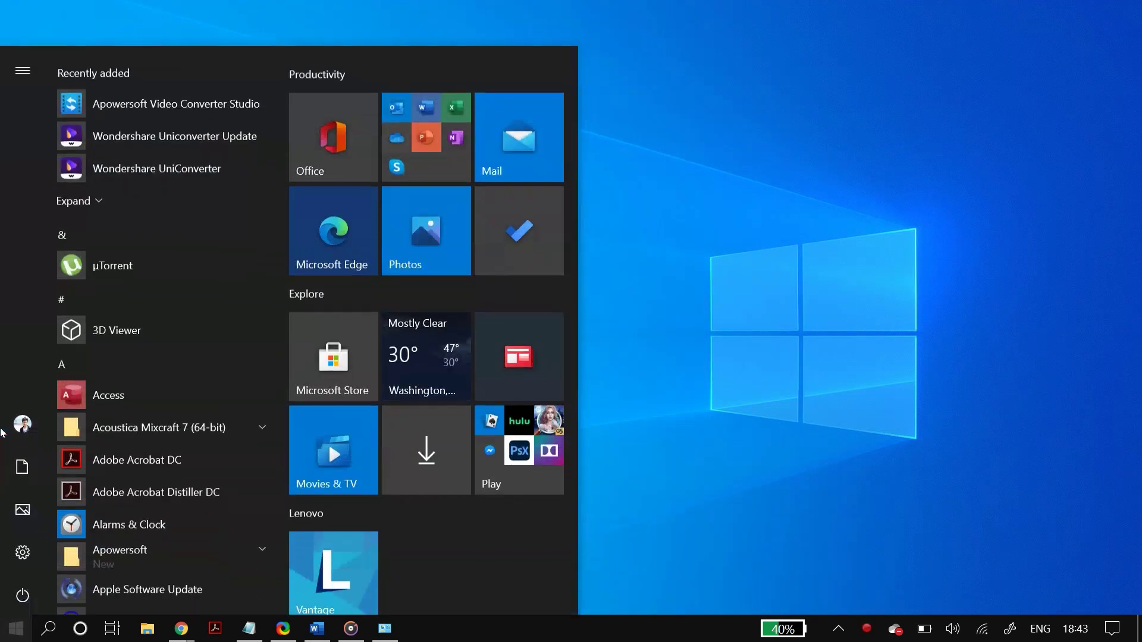
pyautogui.write('sett')
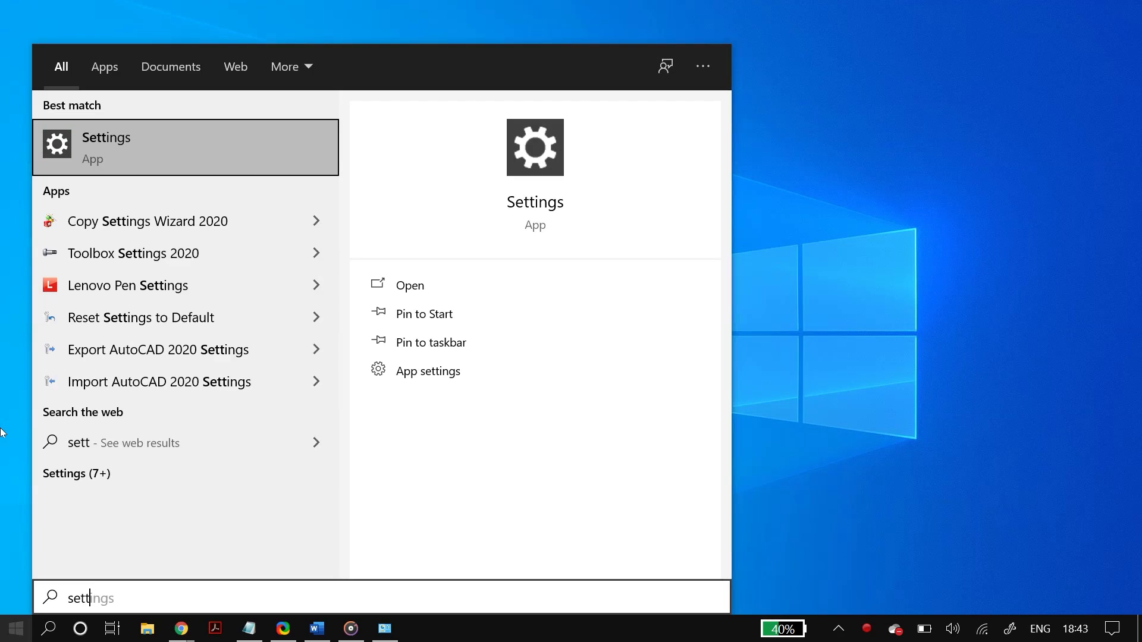
pyautogui.press('Return')
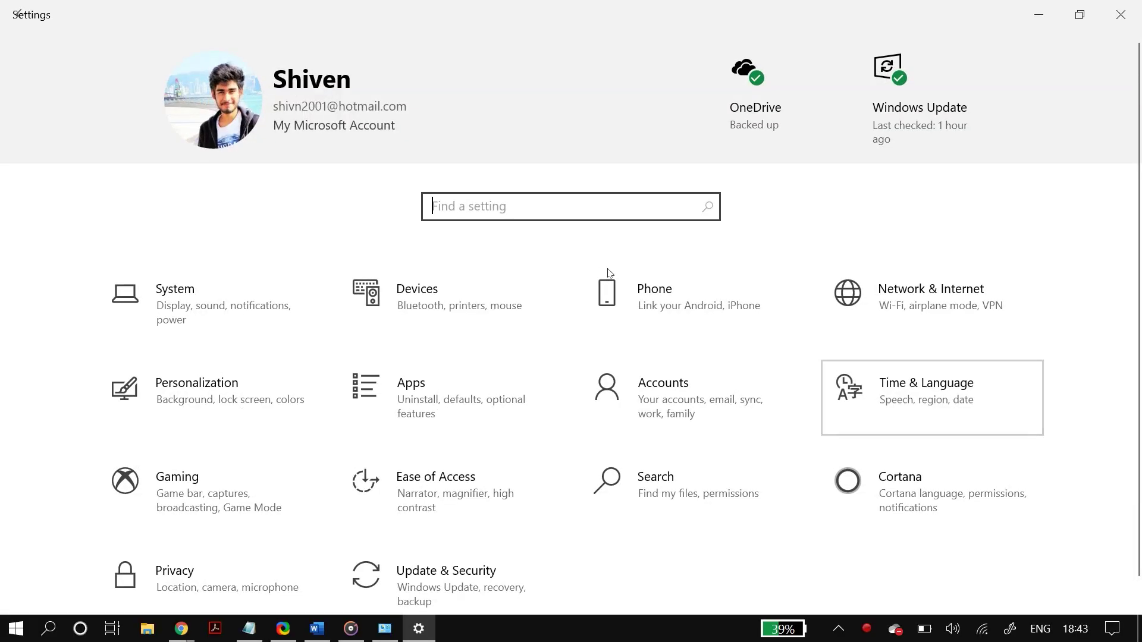
# - Review the Date & time change and time zone options, keep automatic time with UTC+08:00 Beijing, then close Settings
pyautogui.press('Return')
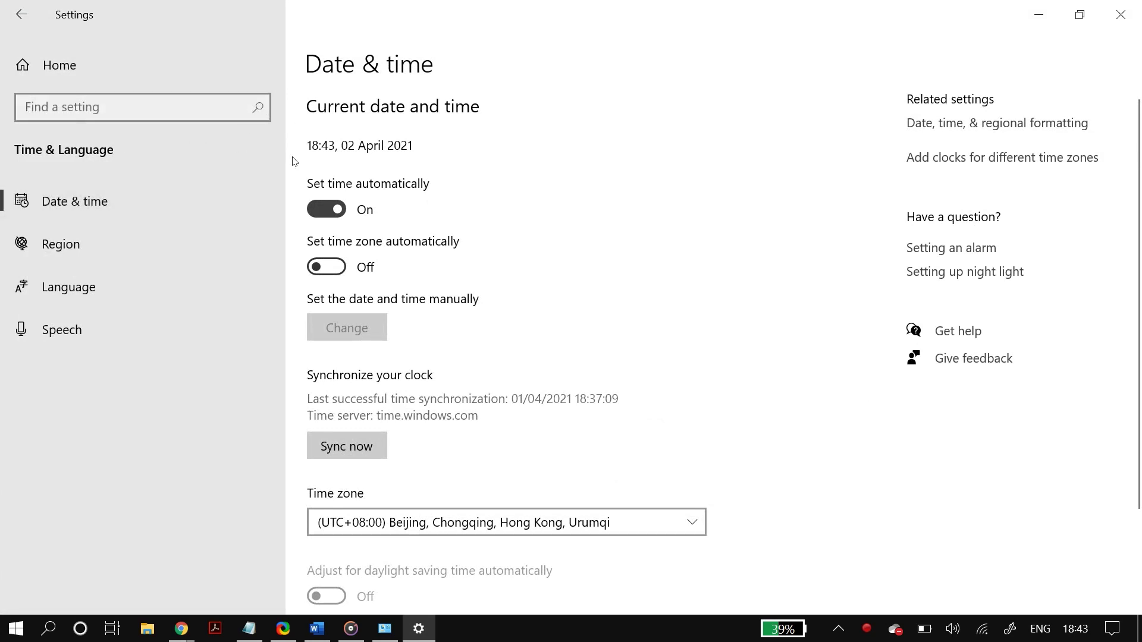
pyautogui.scroll(-1, 321, 285)
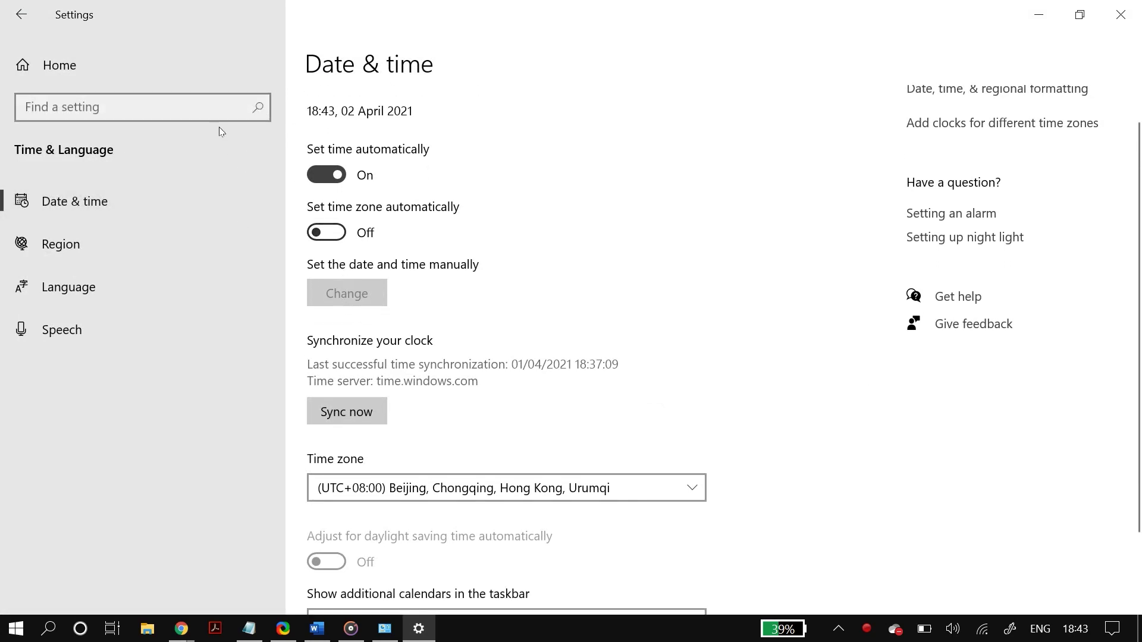
pyautogui.click(328, 175)
pyautogui.click(348, 293)
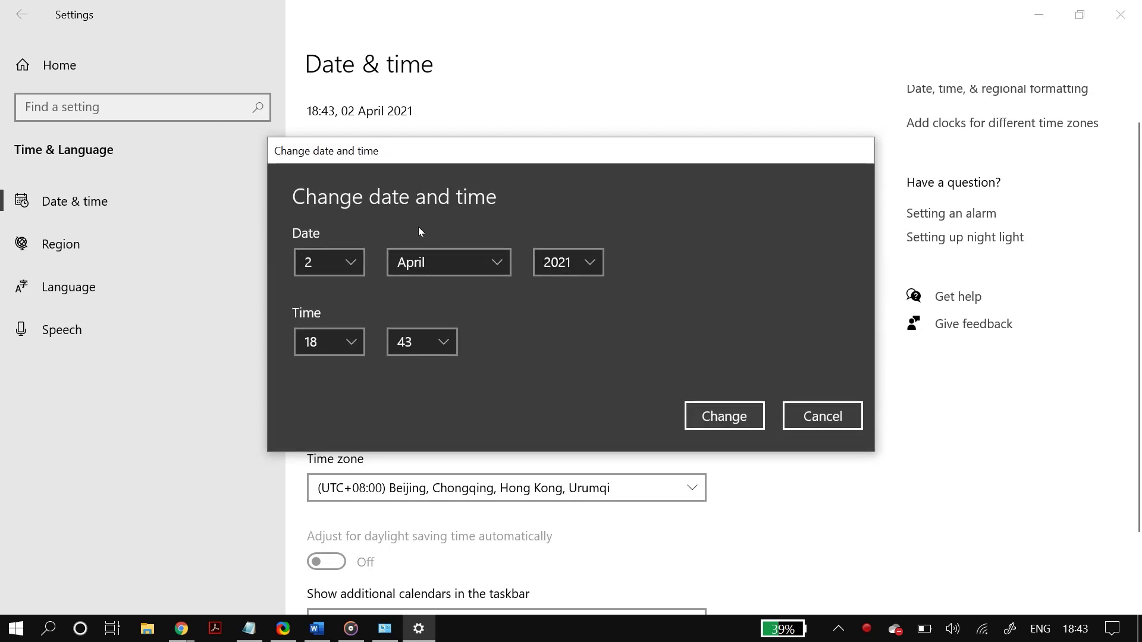
pyautogui.press('Escape')
pyautogui.click(559, 488)
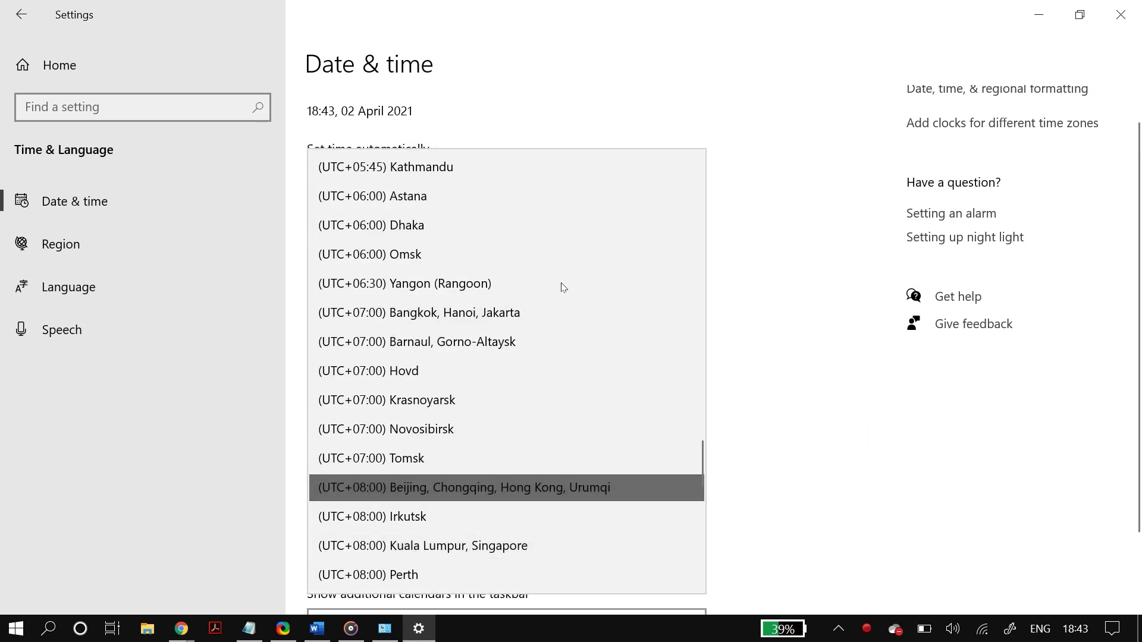
pyautogui.click(839, 428)
pyautogui.click(329, 175)
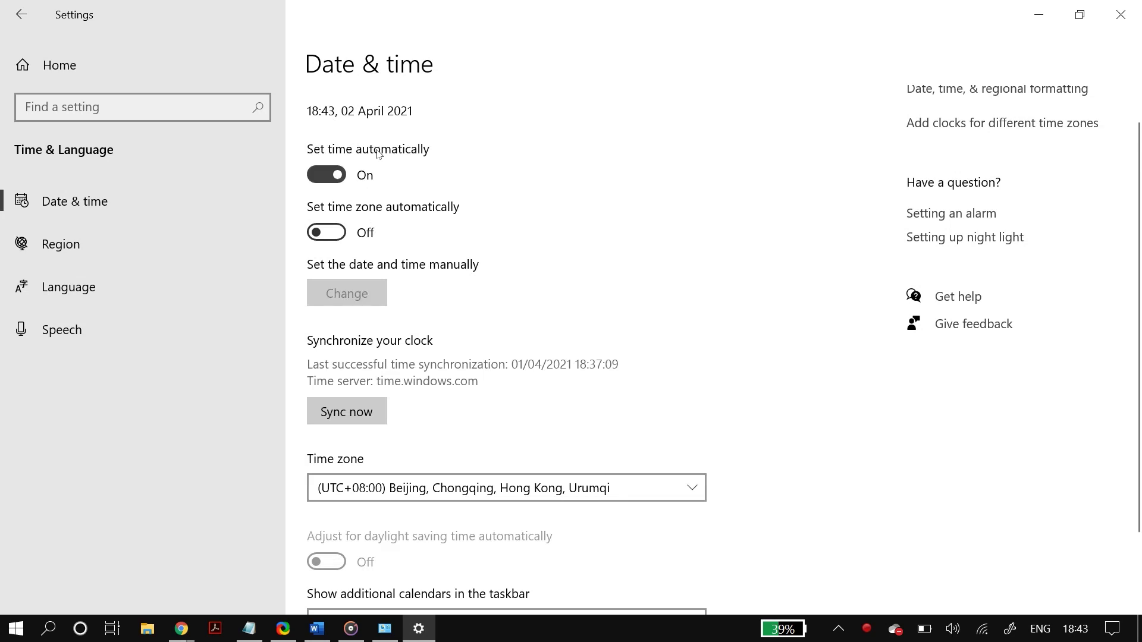
pyautogui.scroll(1, 378, 153)
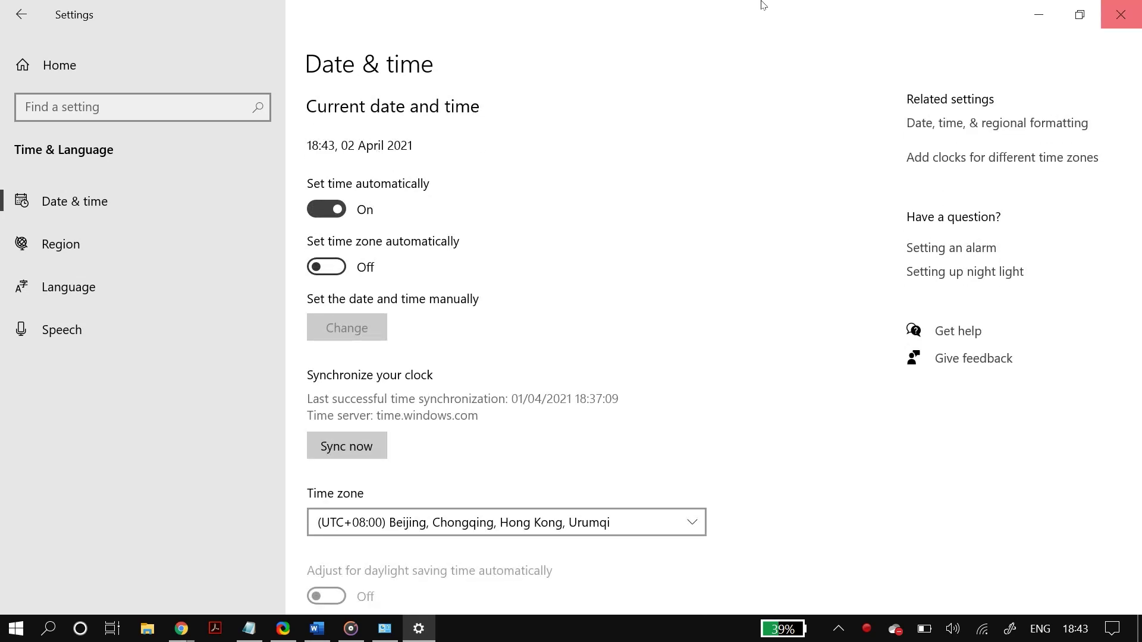
pyautogui.click(1136, 5)
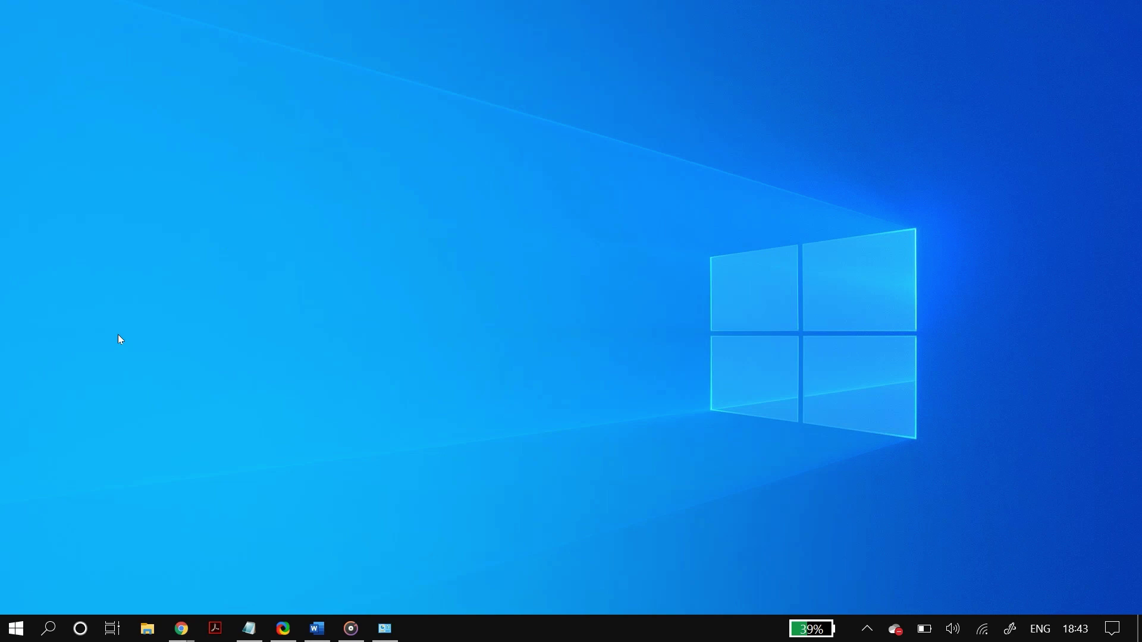
# - Bring up Chrome and switch to the Microsoft article on preventing update reinstalls
pyautogui.click(181, 629)
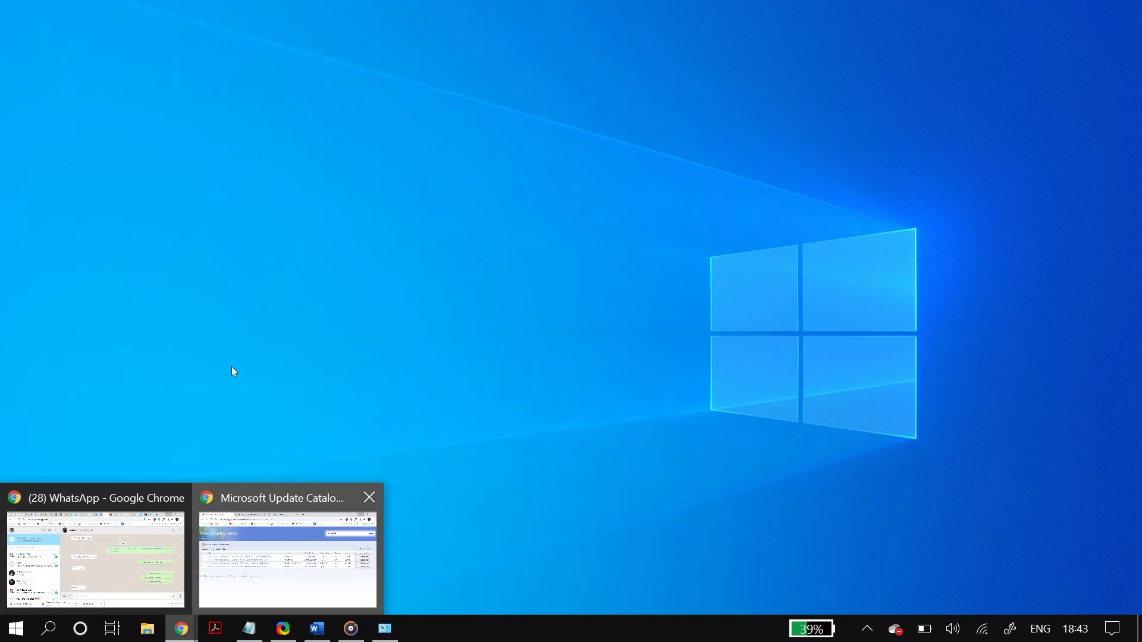
pyautogui.click(274, 553)
pyautogui.hotkey('ctrl', 'Tab')
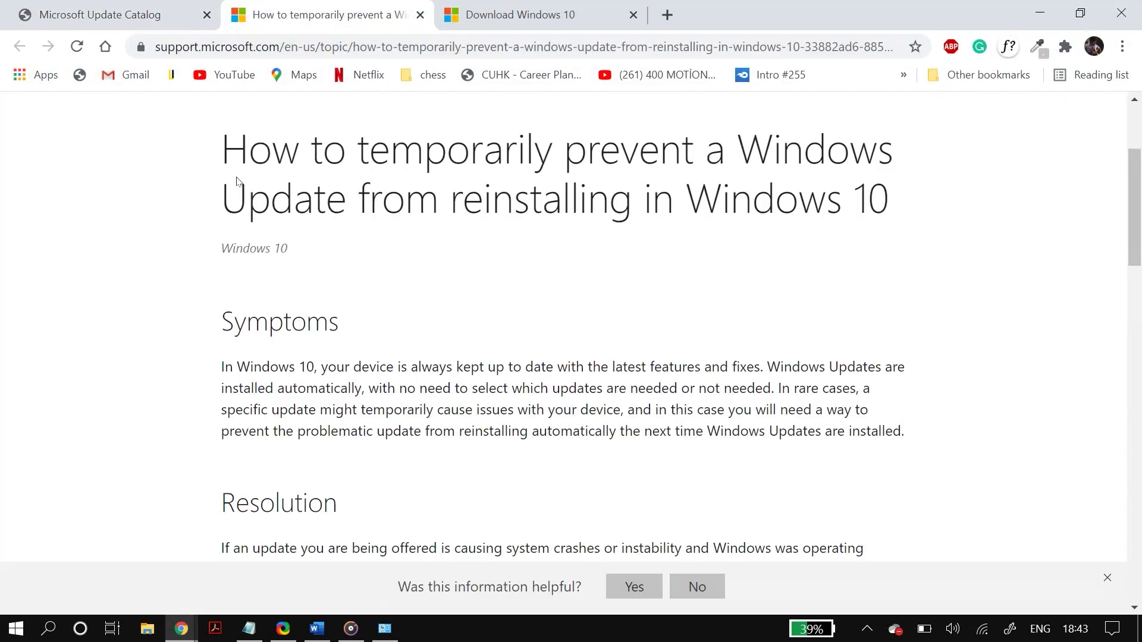
pyautogui.scroll(-6, 250, 174)
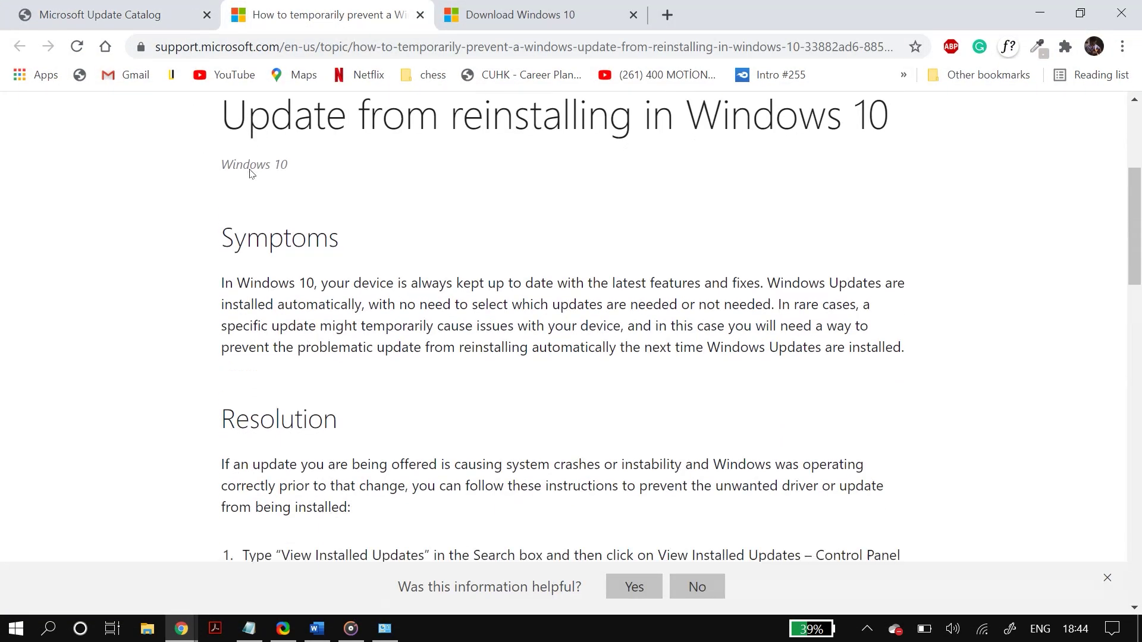
pyautogui.scroll(-3, 250, 174)
# - Locate and highlight the Show or hide updates troubleshooter link, wushowhide.diagcab
pyautogui.moveTo(671, 366)
pyautogui.mouseDown()
pyautogui.moveTo(539, 353)
pyautogui.moveTo(239, 362)
pyautogui.mouseUp()
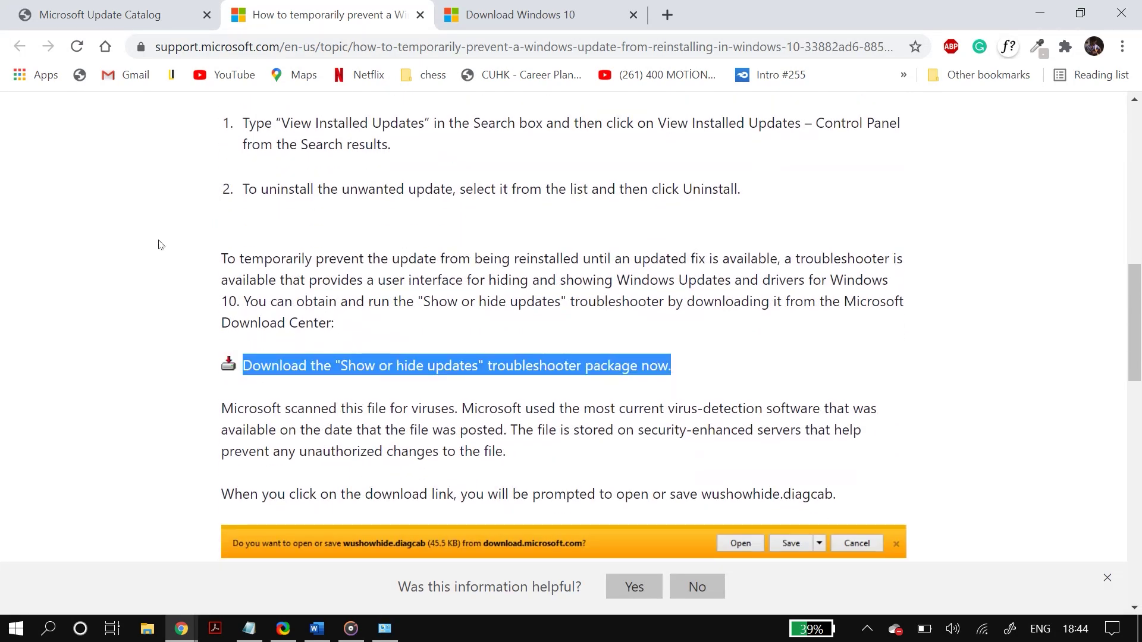
pyautogui.click(106, 248)
pyautogui.scroll(-2, 105, 248)
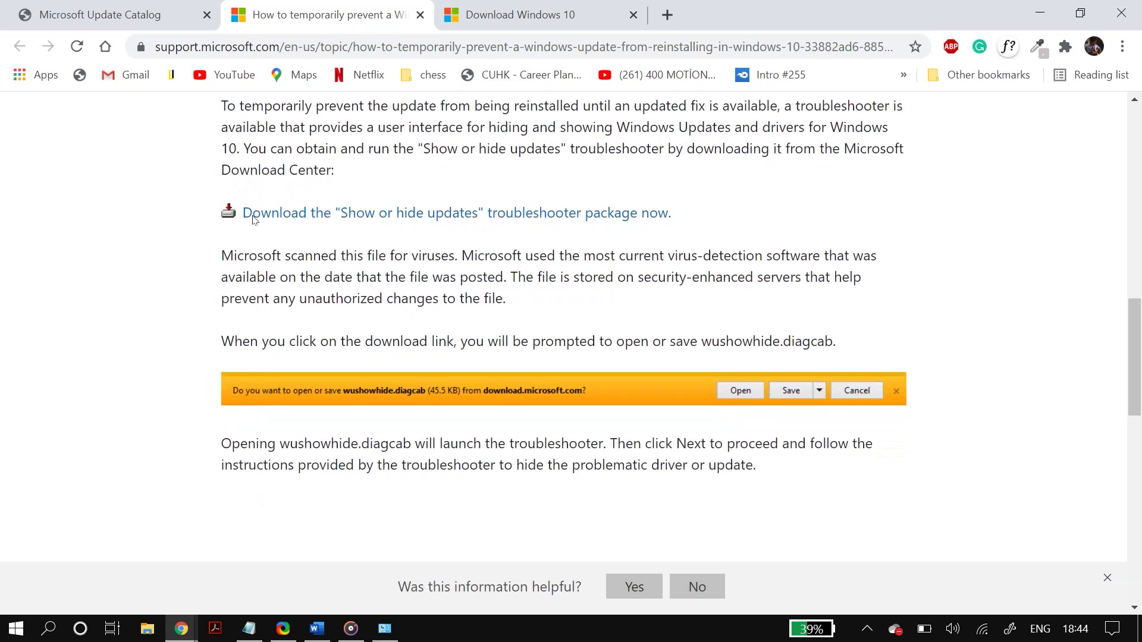
pyautogui.moveTo(221, 341); pyautogui.dragTo(726, 341)
pyautogui.moveTo(486, 225); pyautogui.dragTo(568, 169)
pyautogui.click(482, 203)
pyautogui.scroll(-1, 482, 205)
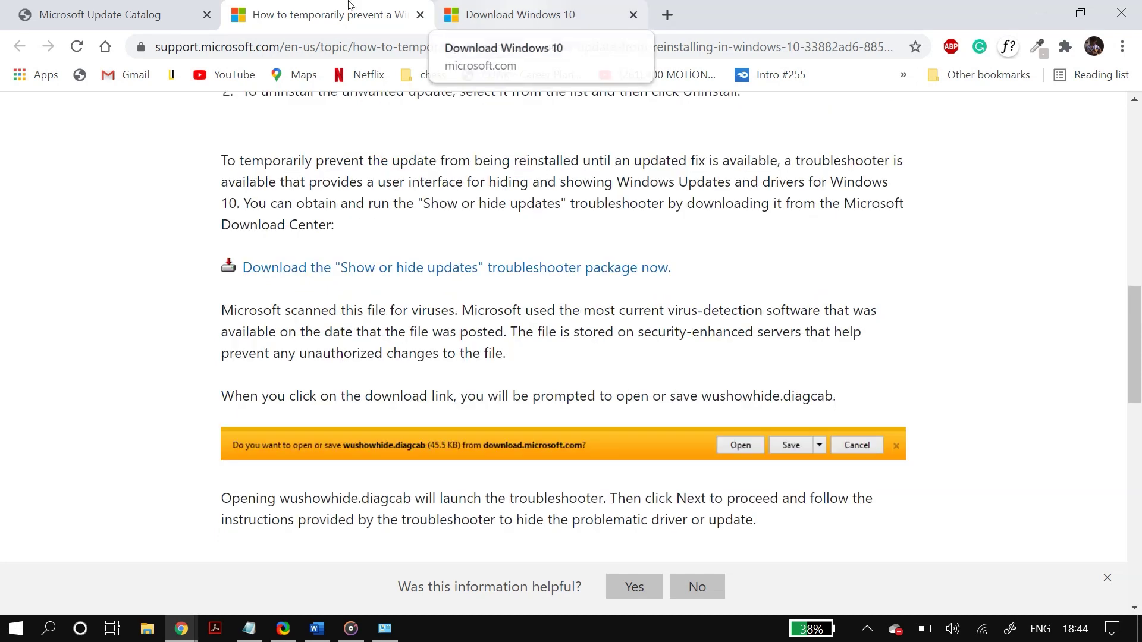
# - Switch to the Download Windows 10 tab and scroll to the October 2020 Update Assistant's Update now button
pyautogui.click(518, 14)
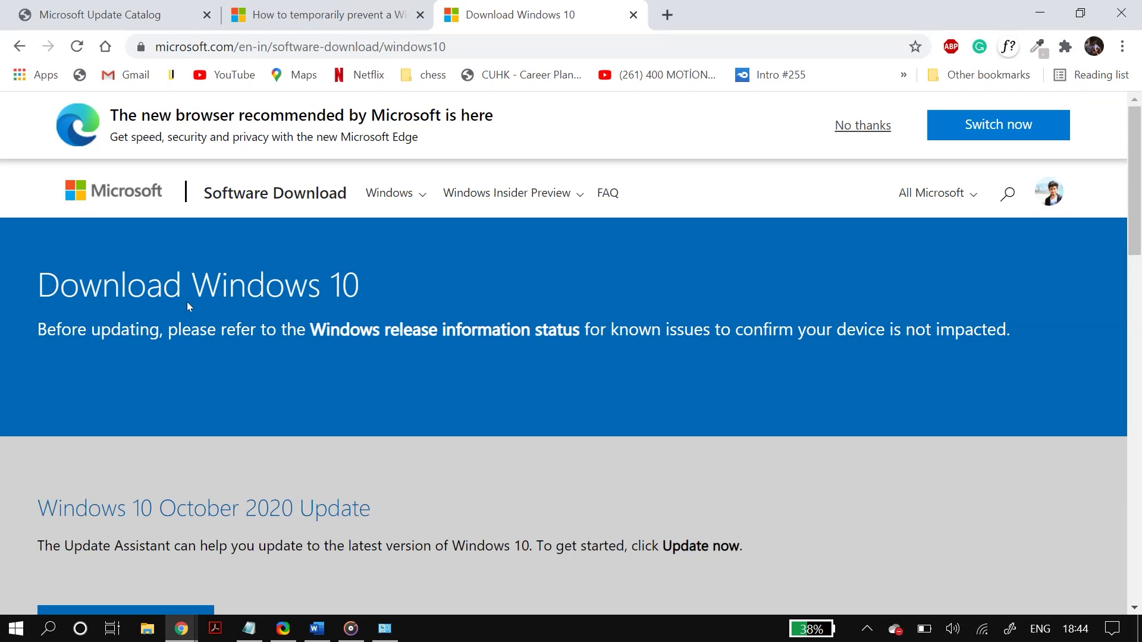
pyautogui.scroll(-3, 187, 301)
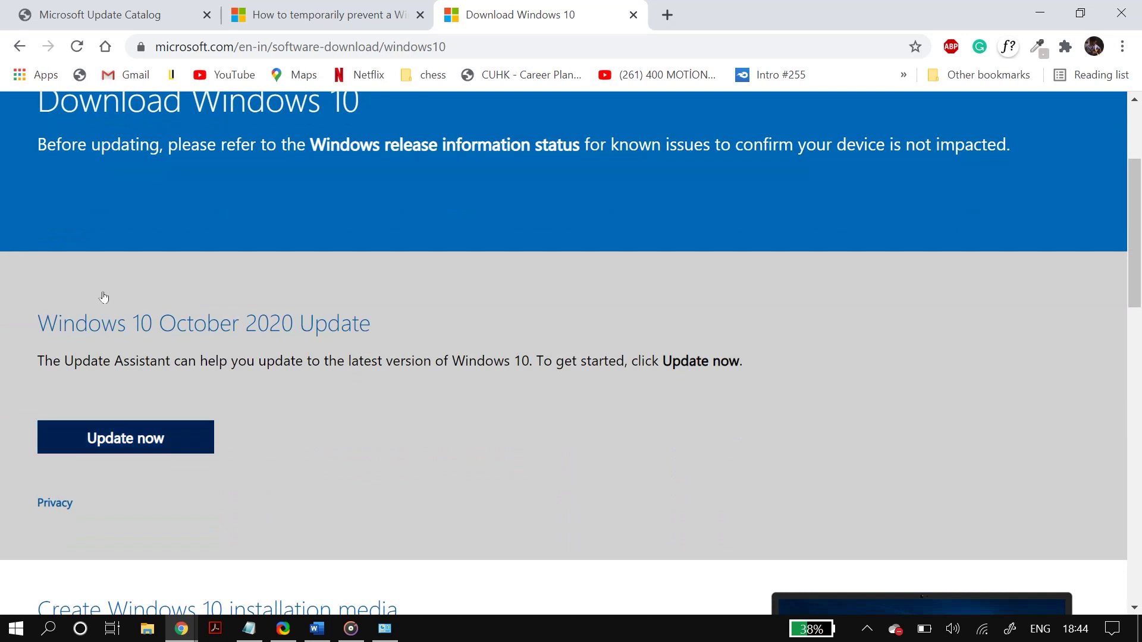